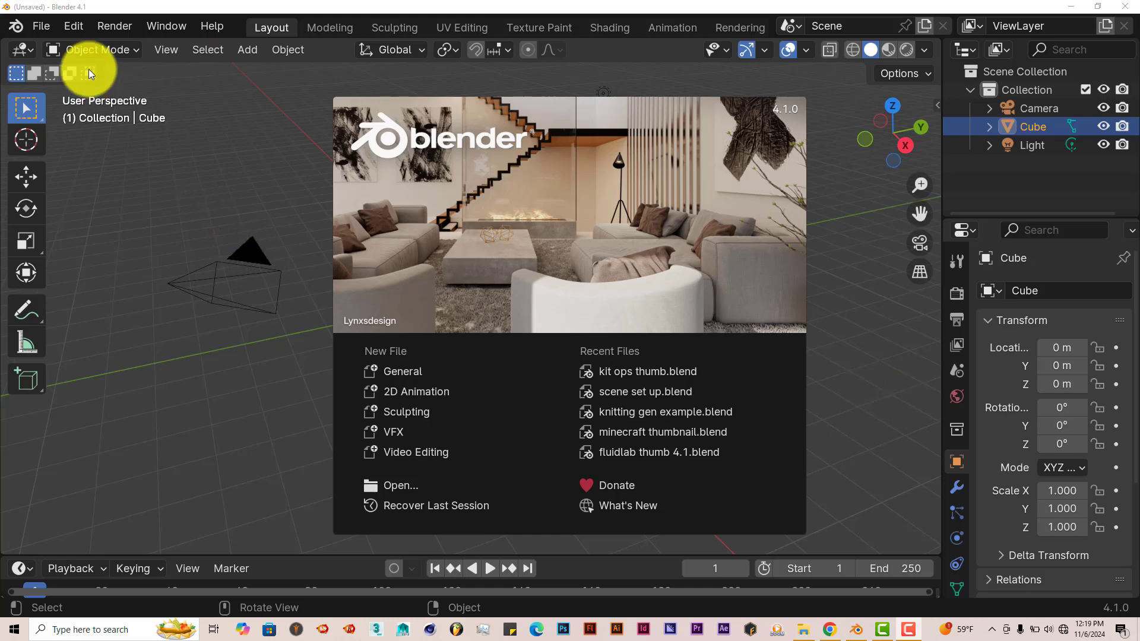
# Search the Preferences add-ons for 'fluff' to confirm Fluffy Maker is ticked, then close Preferences
pyautogui.click(74, 27)
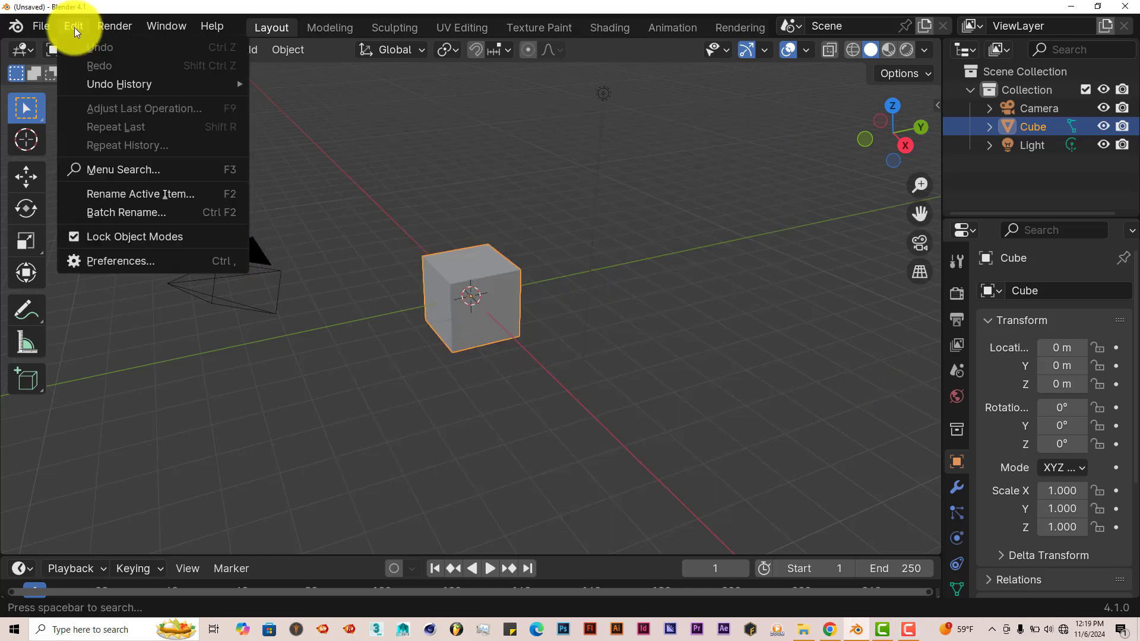
pyautogui.click(139, 256)
pyautogui.click(476, 29)
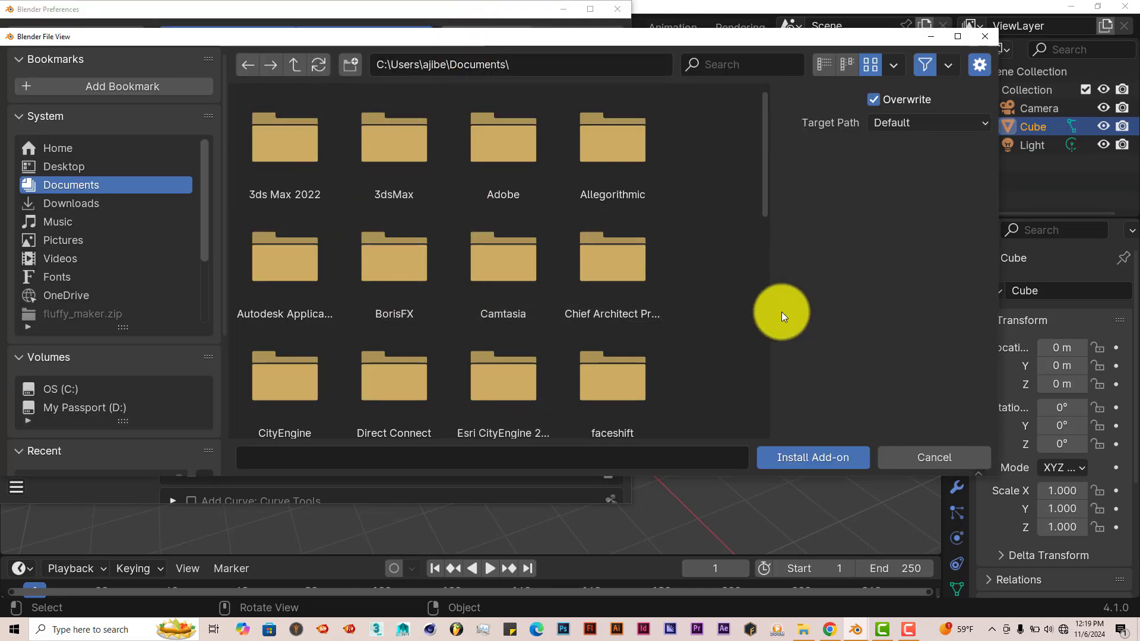
pyautogui.click(980, 38)
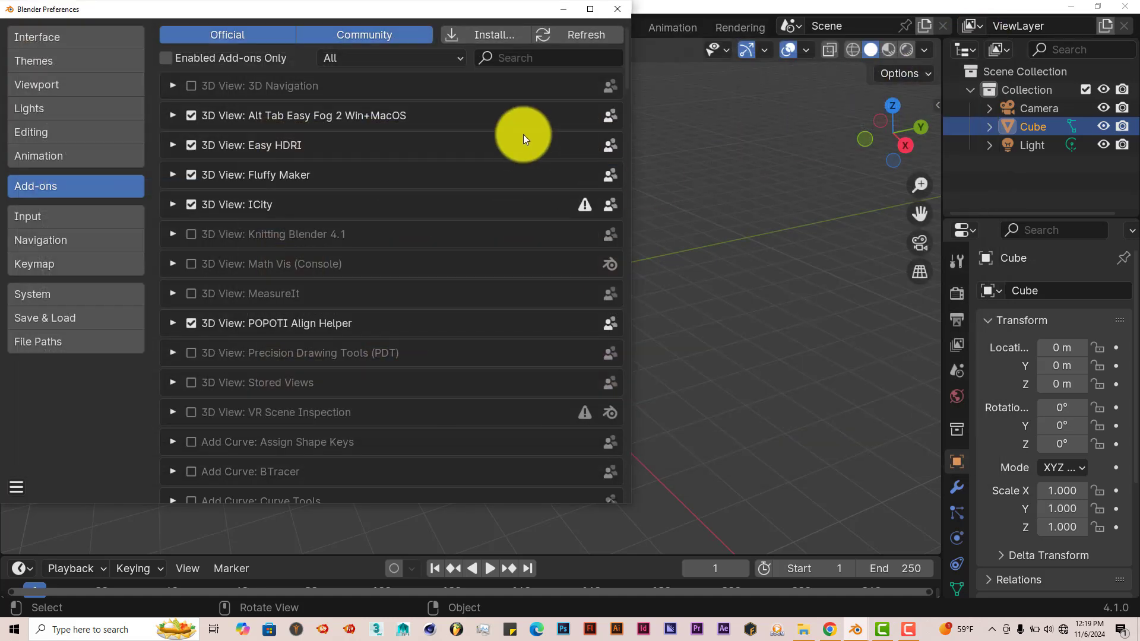
pyautogui.click(542, 63)
pyautogui.write('f')
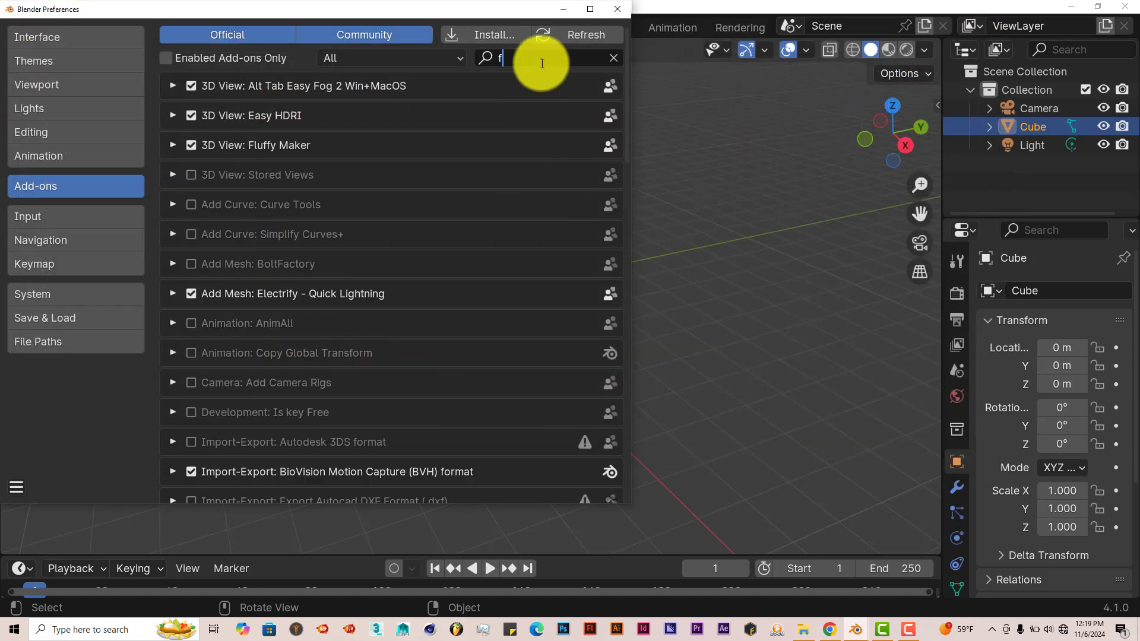
pyautogui.write('luff')
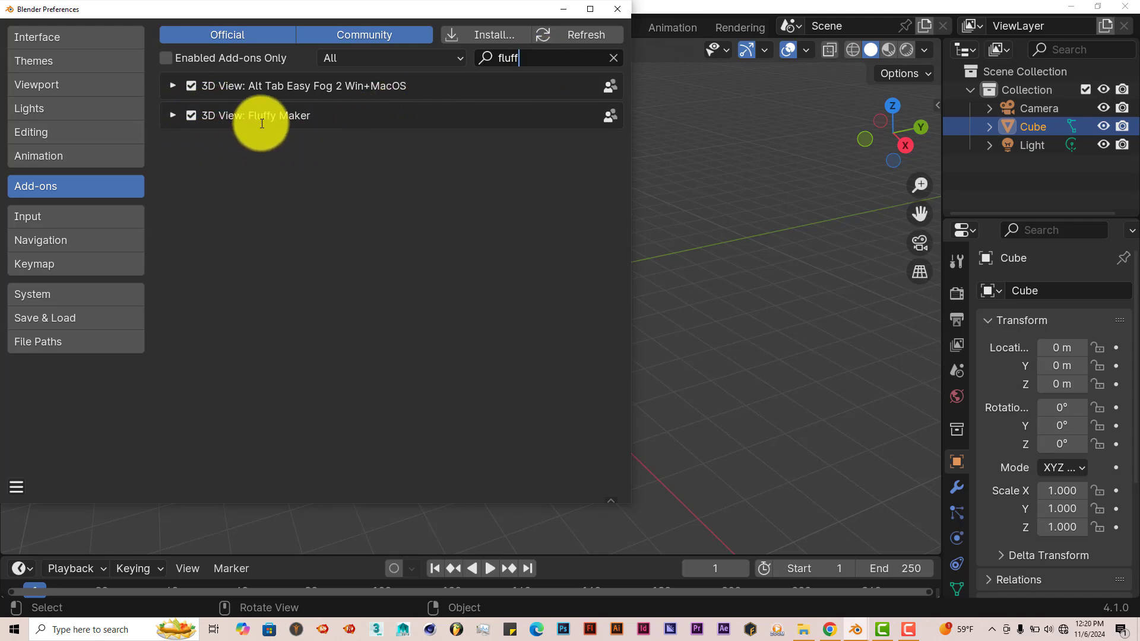
pyautogui.click(610, 13)
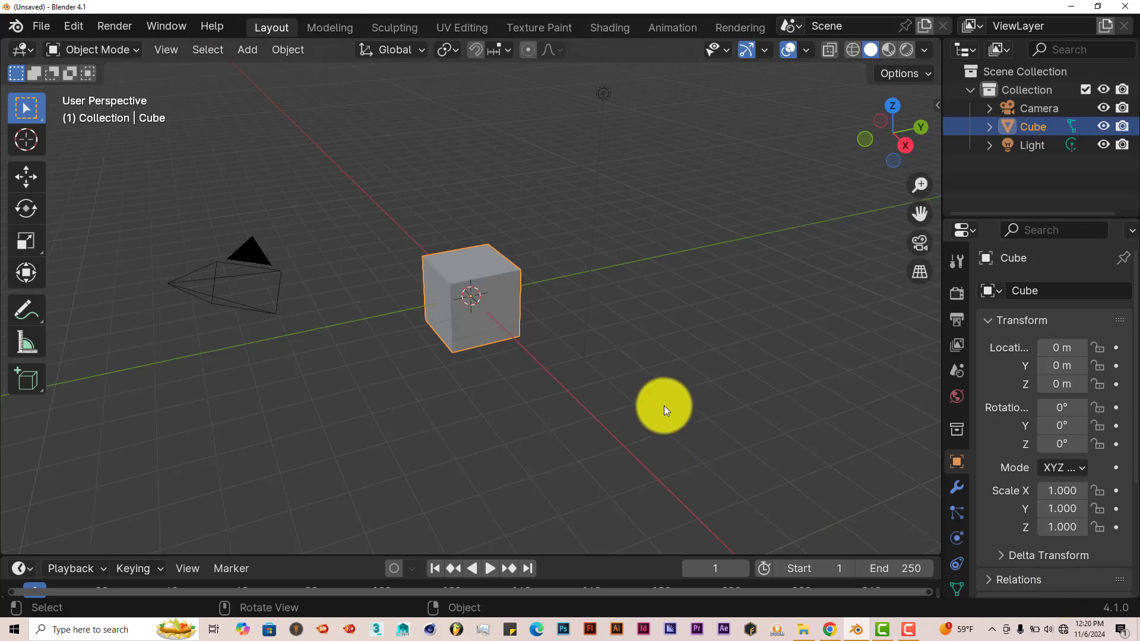
# Orbit and zoom around the default cube, then show the Fluffy Maker sidebar tab
pyautogui.moveTo(531, 304); pyautogui.dragTo(621, 338, button='middle')
pyautogui.moveTo(498, 277); pyautogui.dragTo(478, 311, button='middle')
pyautogui.scroll(1, 478, 311)
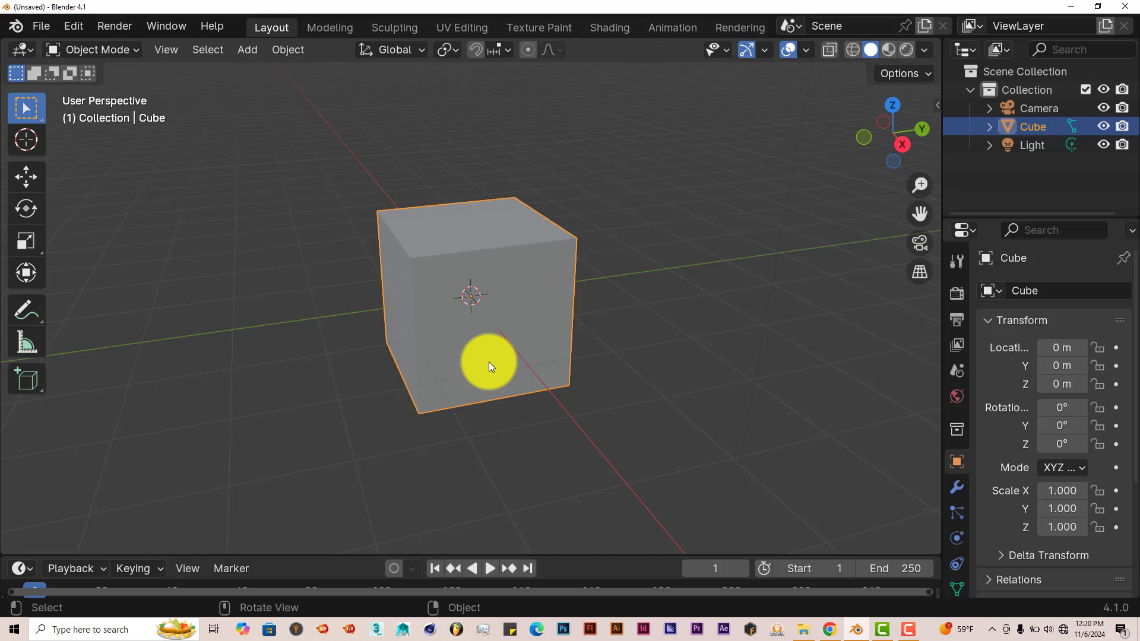
pyautogui.moveTo(505, 298); pyautogui.dragTo(374, 295, button='middle')
pyautogui.moveTo(491, 278); pyautogui.dragTo(617, 241, button='middle')
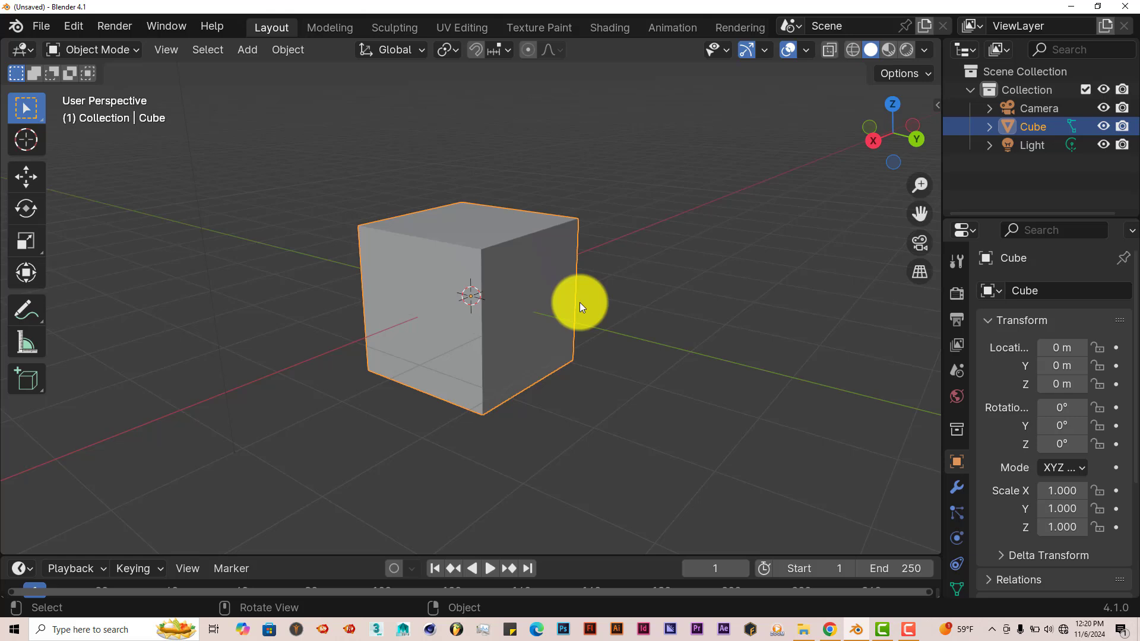
pyautogui.moveTo(580, 302); pyautogui.dragTo(521, 296, button='middle')
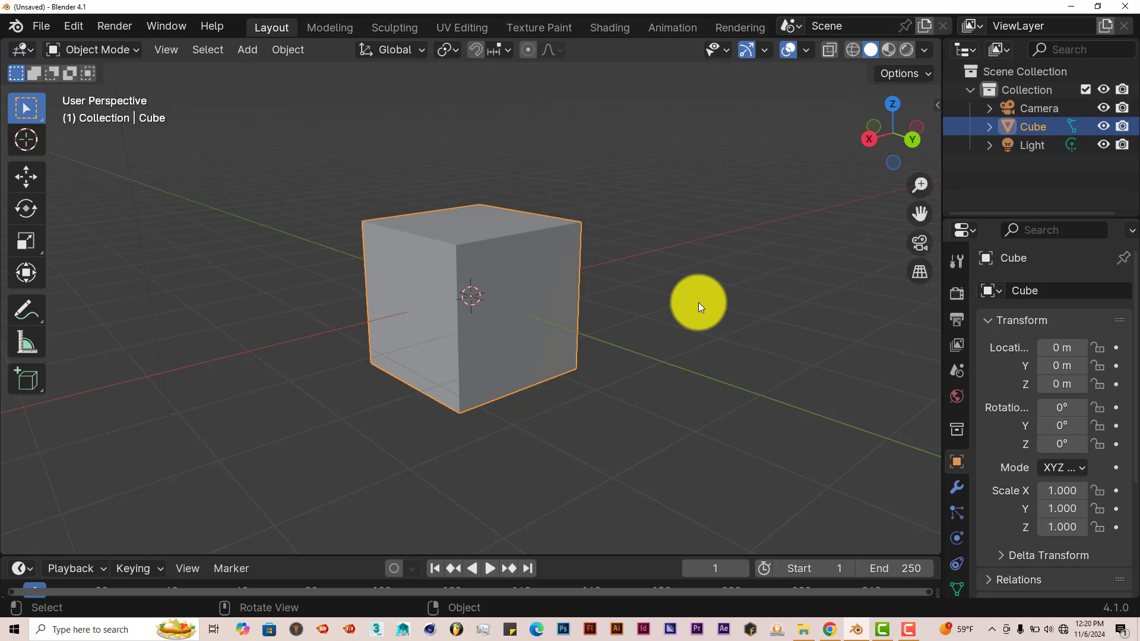
pyautogui.moveTo(502, 344); pyautogui.dragTo(533, 331, button='middle')
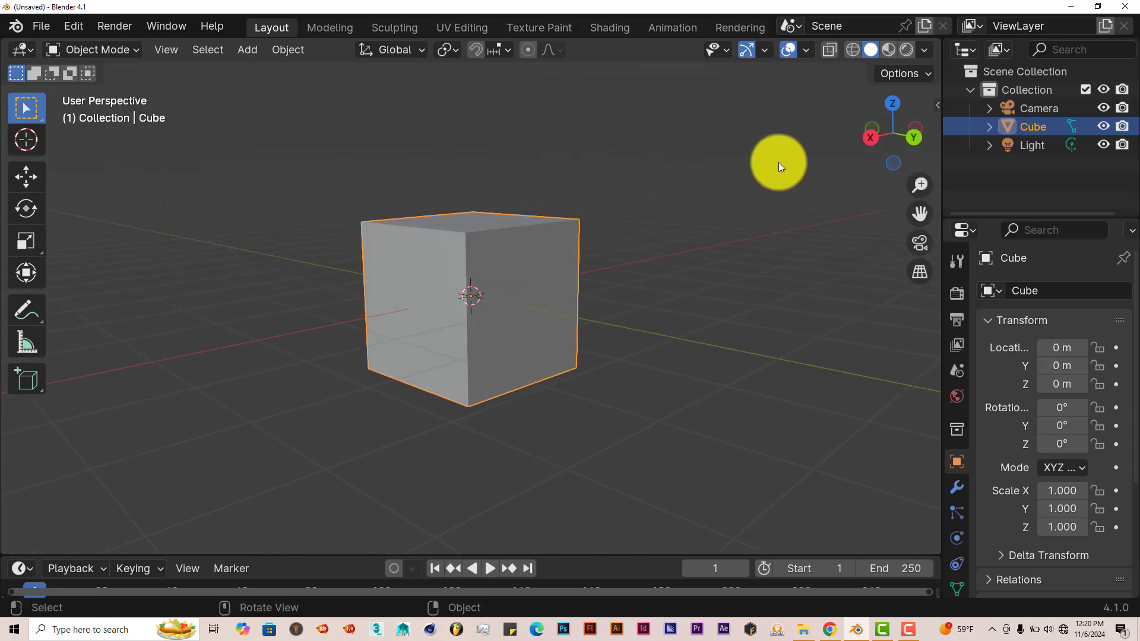
pyautogui.click(938, 104)
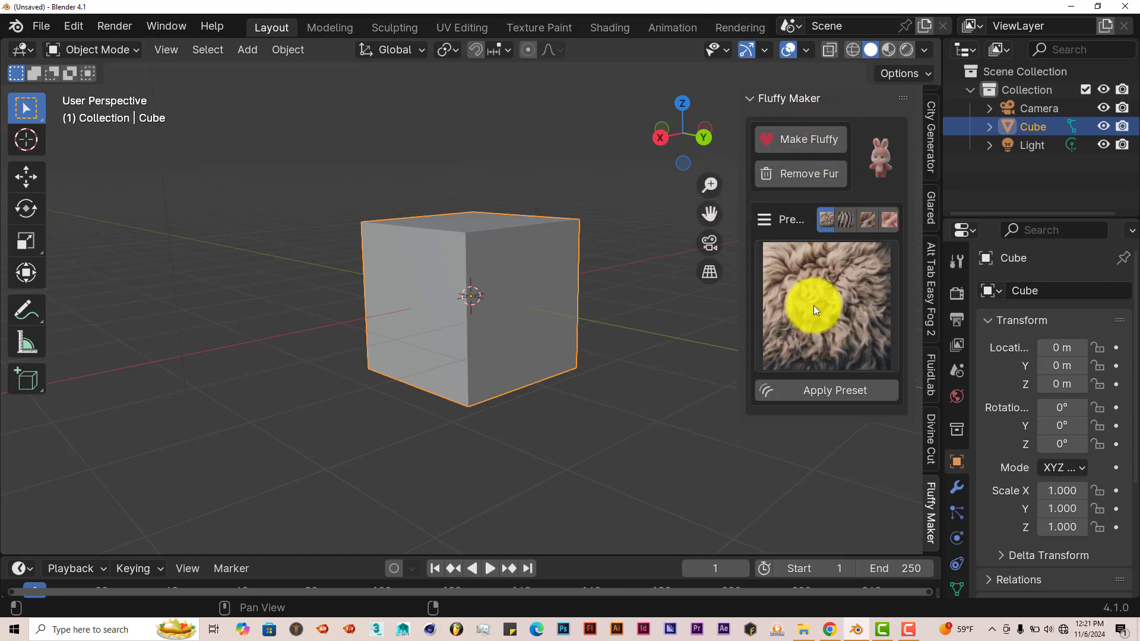
# Try the Zebra preset, browse the fur preset grid, and settle on Clumpy
pyautogui.click(841, 222)
pyautogui.click(839, 328)
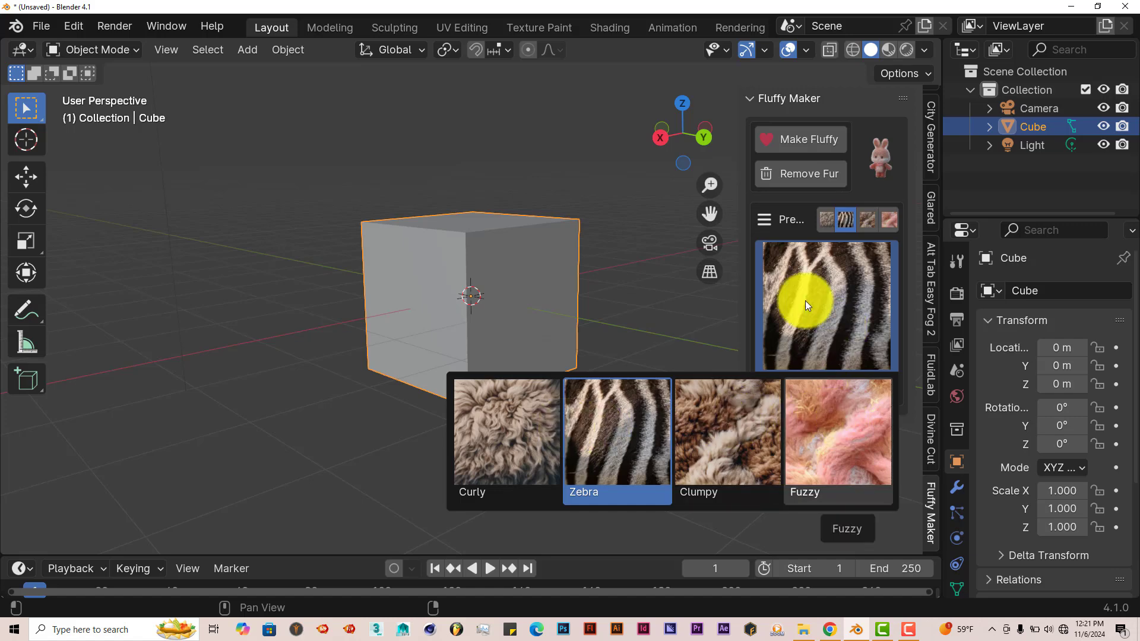
pyautogui.click(866, 224)
pyautogui.click(830, 317)
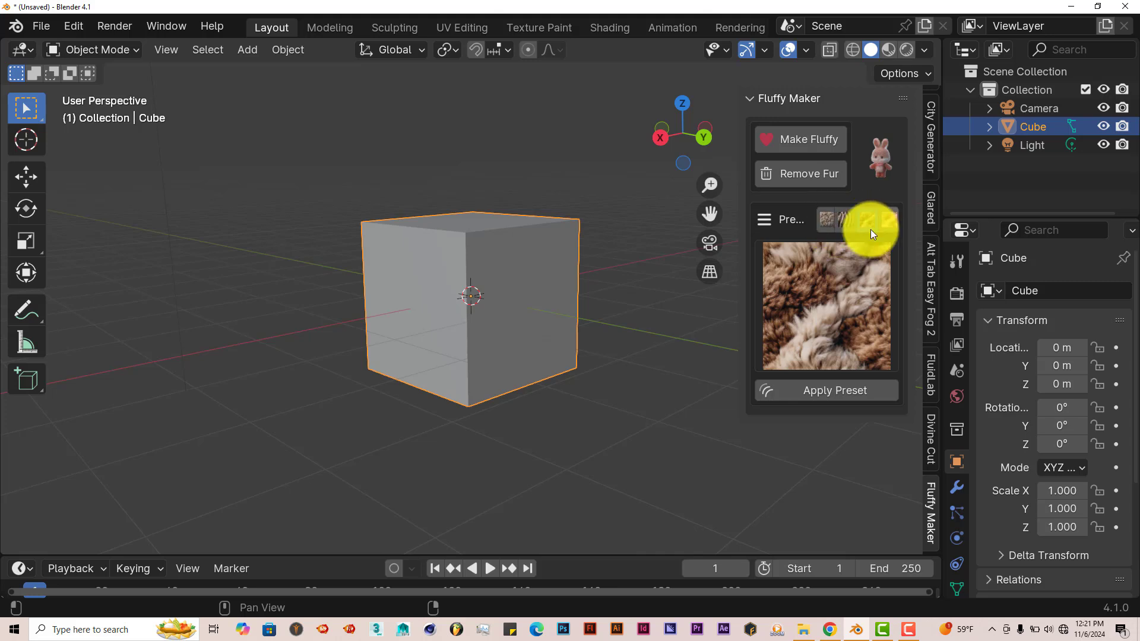
pyautogui.click(818, 308)
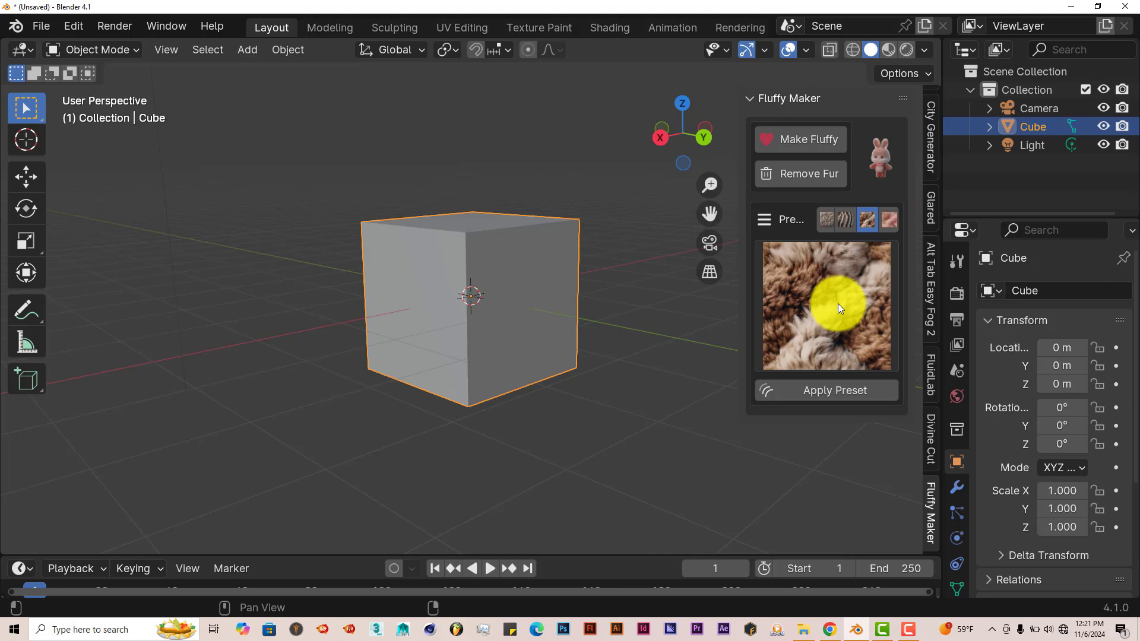
pyautogui.moveTo(552, 348); pyautogui.dragTo(606, 371, button='middle')
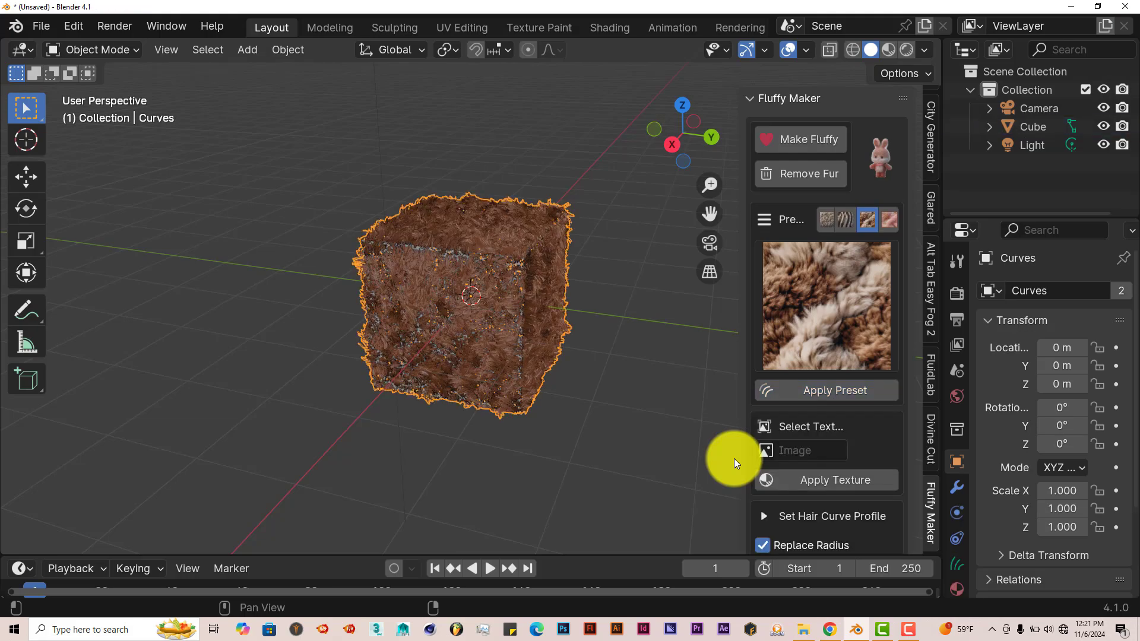
# View the brown furry cube from above and the front in Rendered shading
pyautogui.moveTo(735, 459); pyautogui.dragTo(481, 443, button='middle')
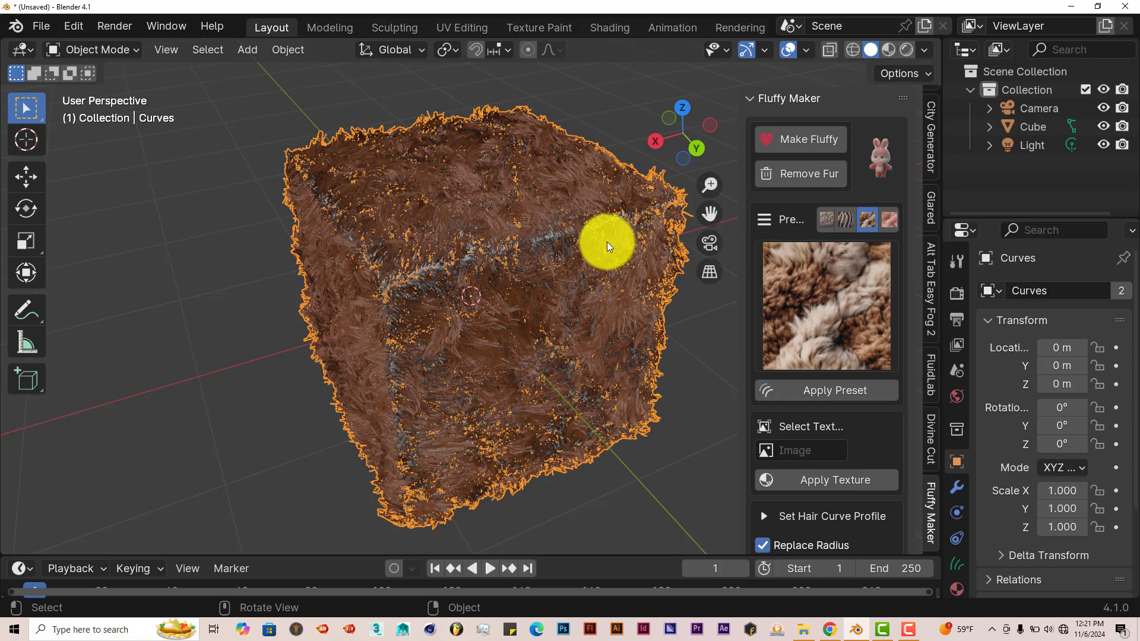
pyautogui.click(909, 50)
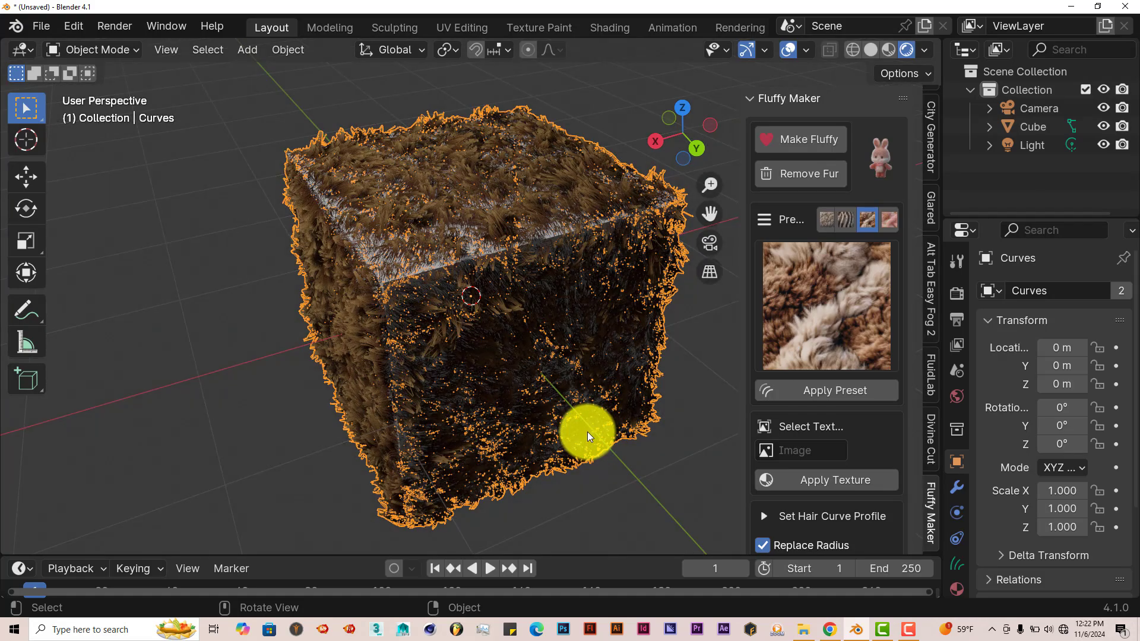
pyautogui.moveTo(586, 432); pyautogui.dragTo(523, 456, button='middle')
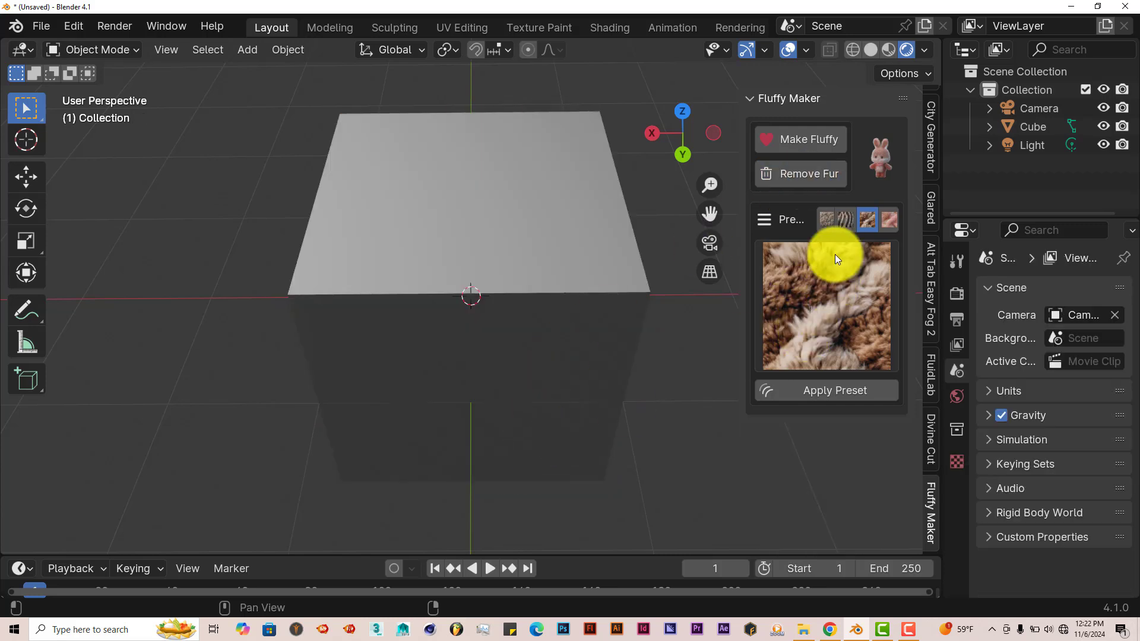
# Select the Zebra preset and apply it to the cube, giving it black-and-white striped fur
pyautogui.click(842, 219)
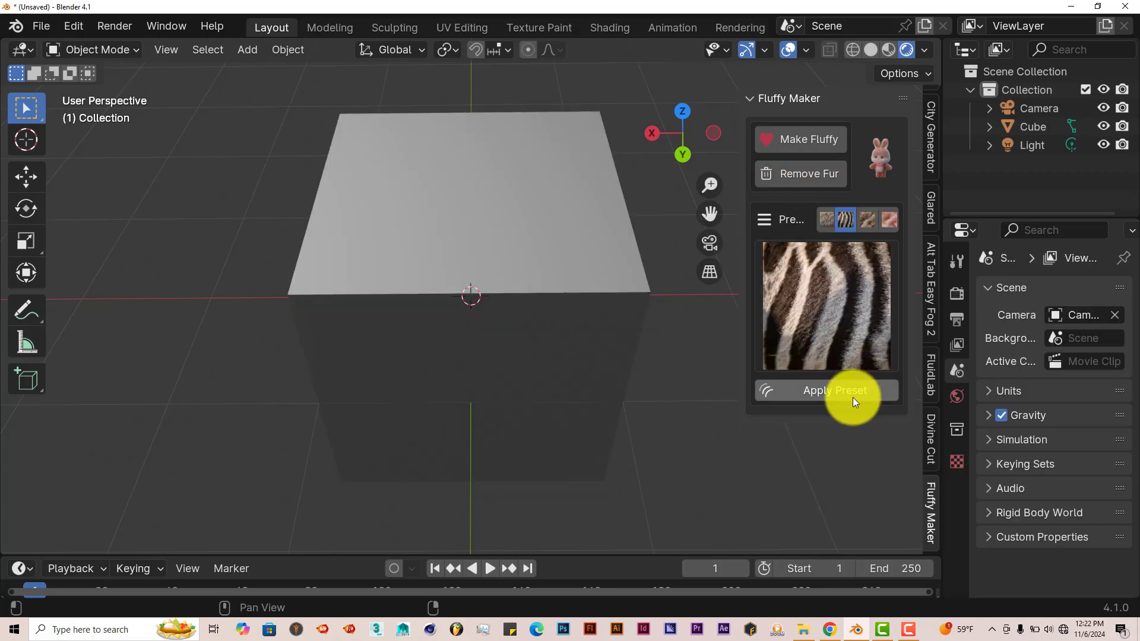
pyautogui.click(642, 304)
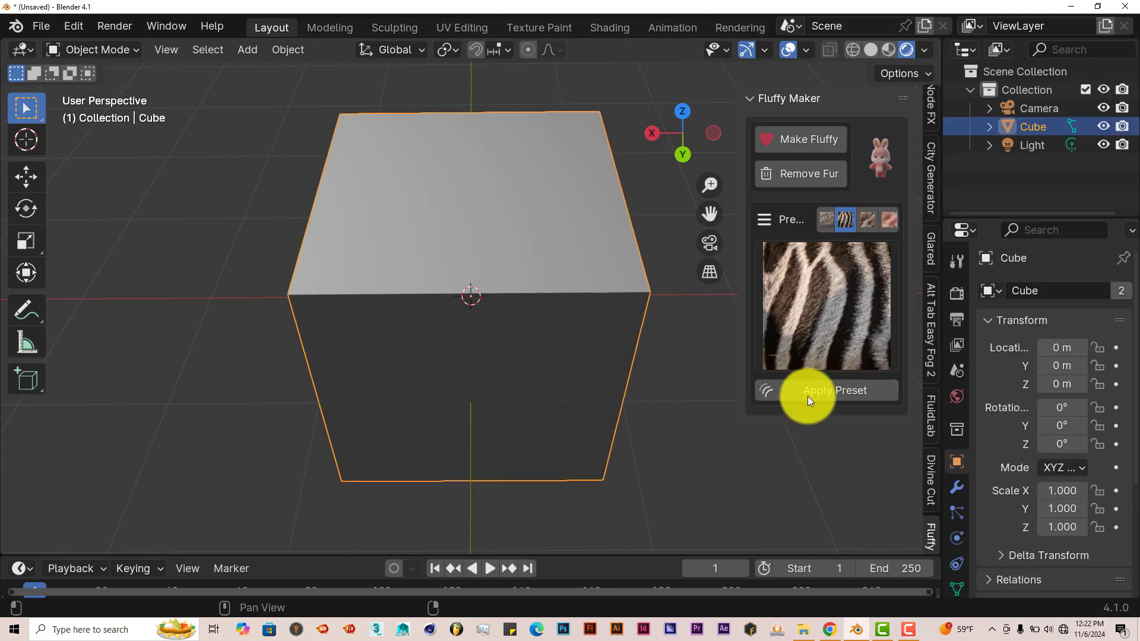
pyautogui.click(810, 394)
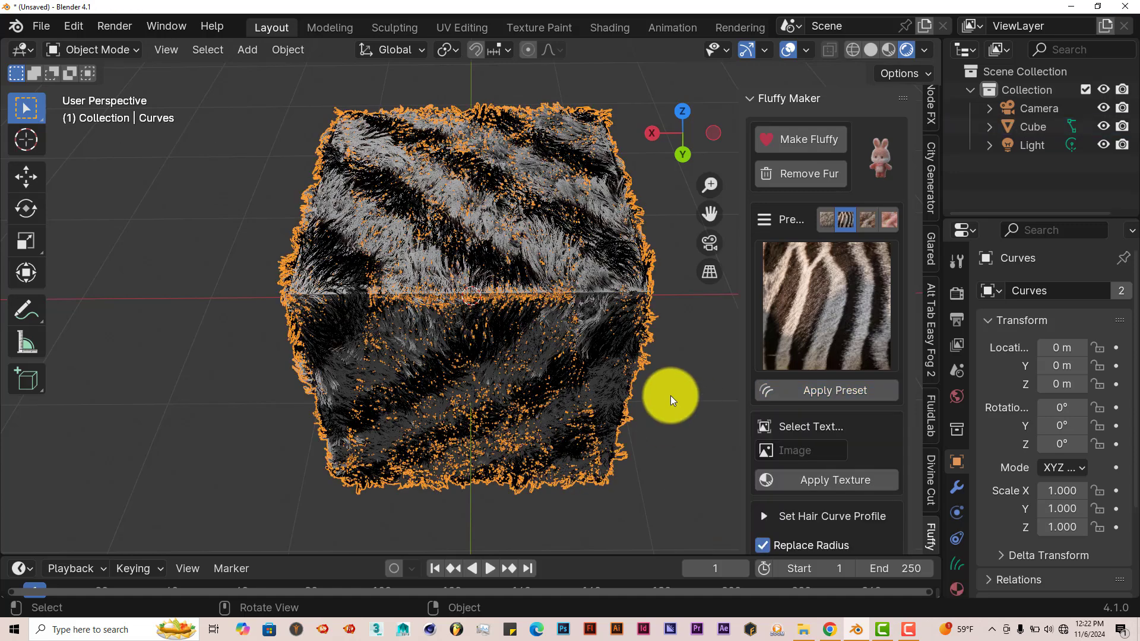
pyautogui.moveTo(604, 403); pyautogui.dragTo(533, 418, button='middle')
pyautogui.scroll(-3, 719, 467)
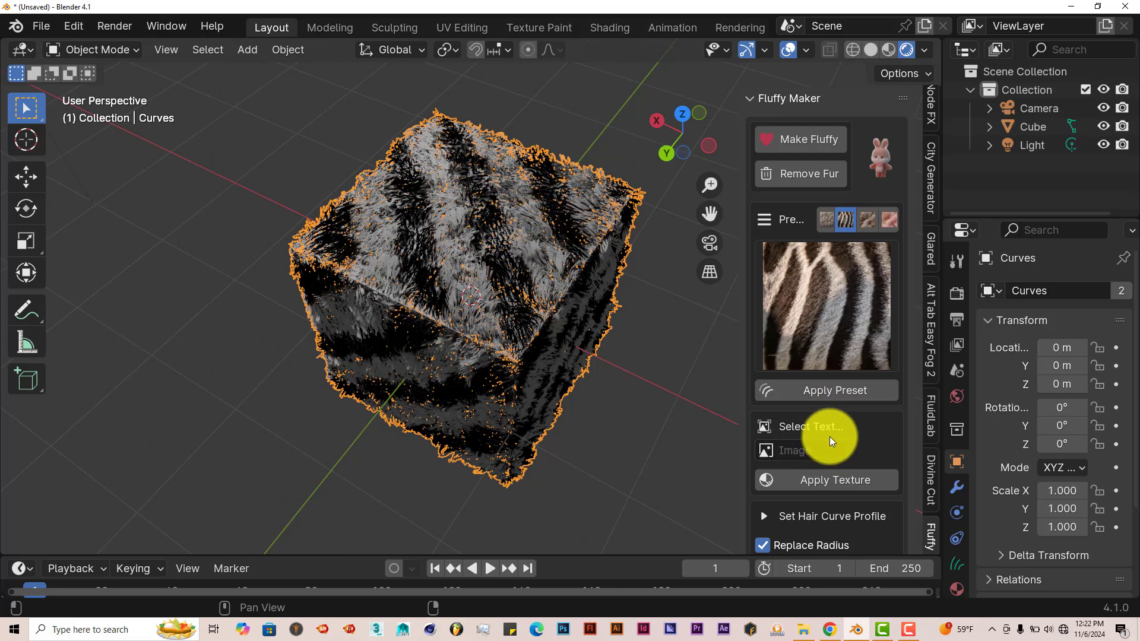
pyautogui.scroll(-5, 829, 436)
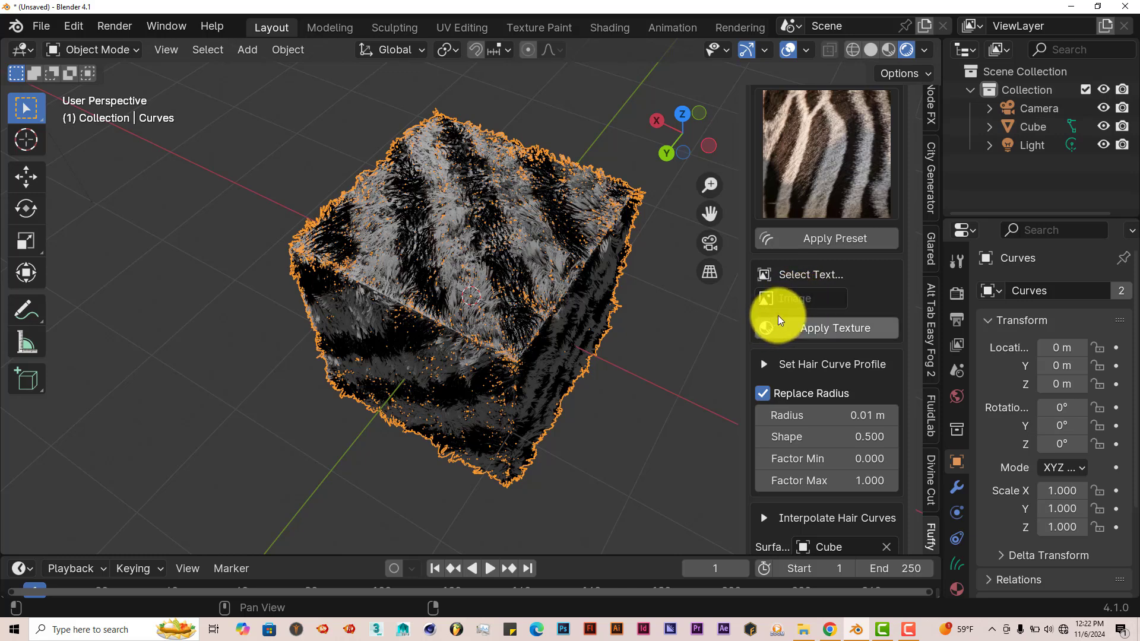
# Look through the fur texture image list without choosing an image
pyautogui.click(806, 299)
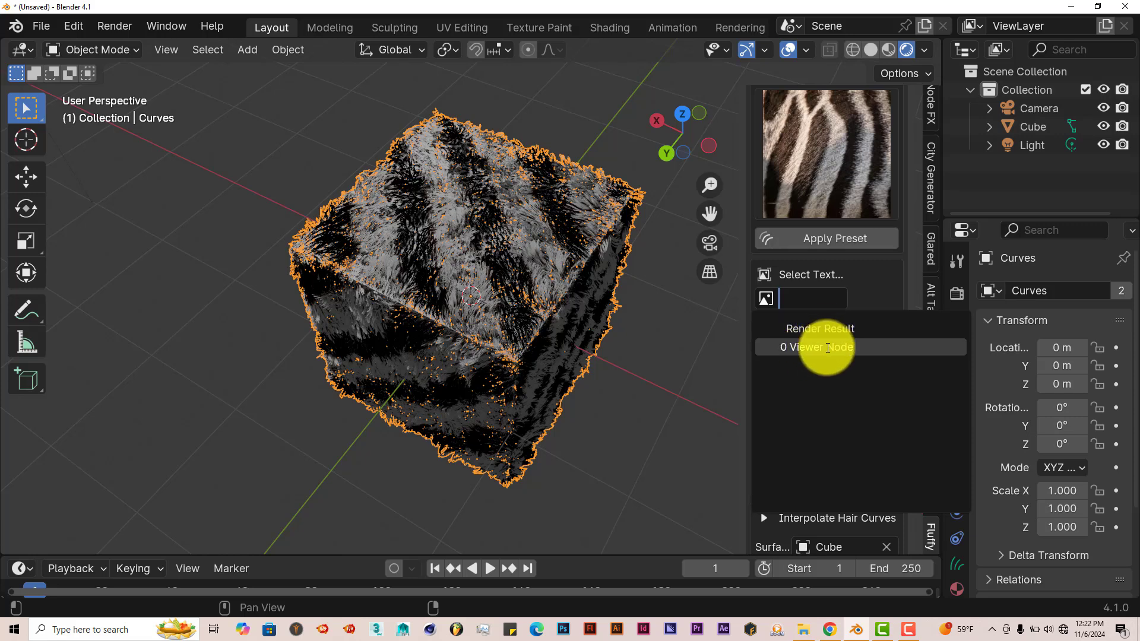
pyautogui.click(710, 350)
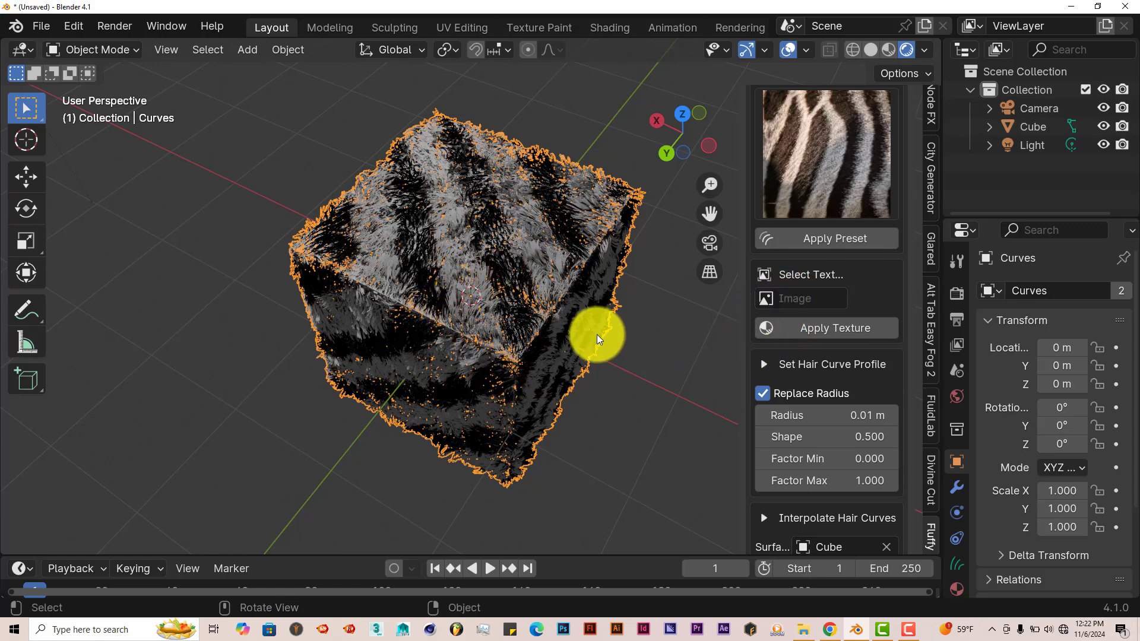
pyautogui.moveTo(575, 388); pyautogui.dragTo(553, 377, button='middle')
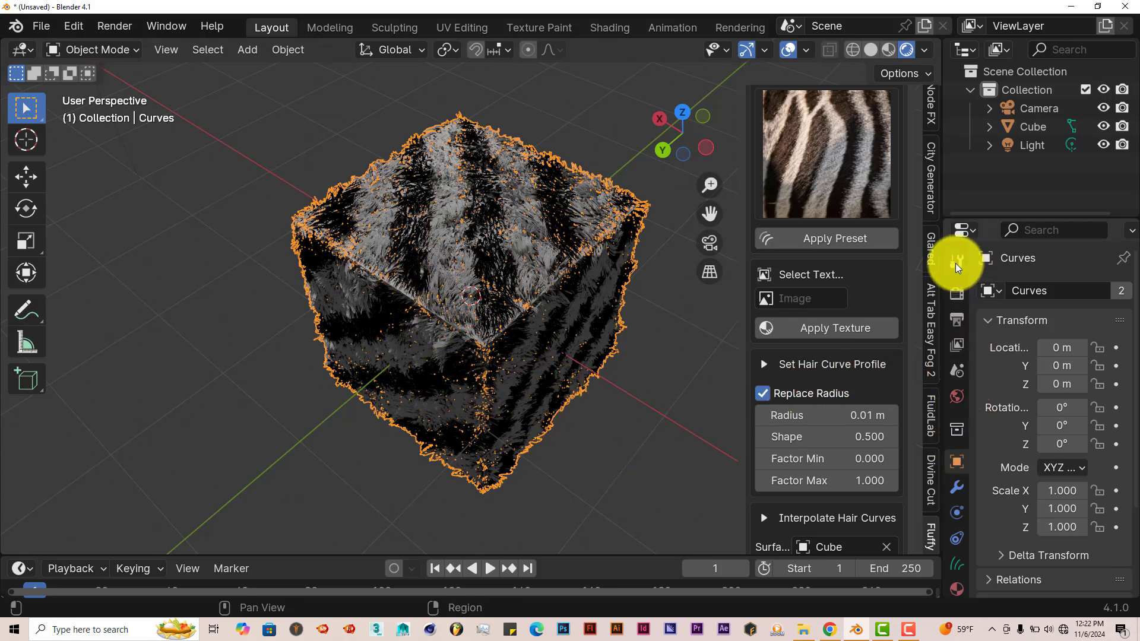
# Add an empty second material slot to the fur and switch the viewport to Solid shading
pyautogui.scroll(-2, 958, 461)
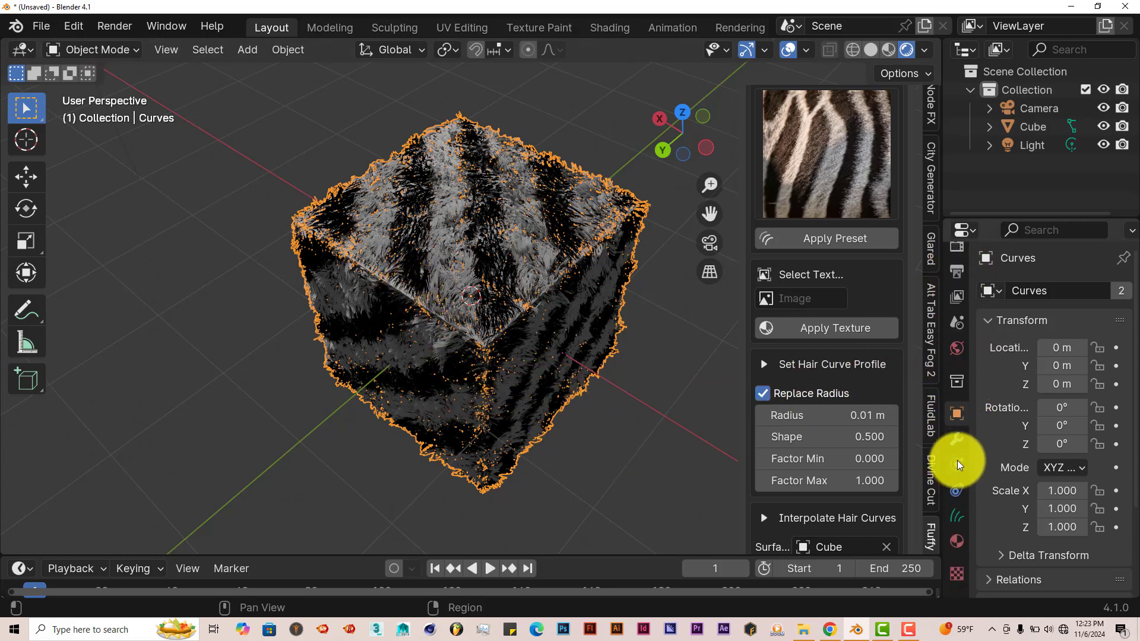
pyautogui.click(956, 542)
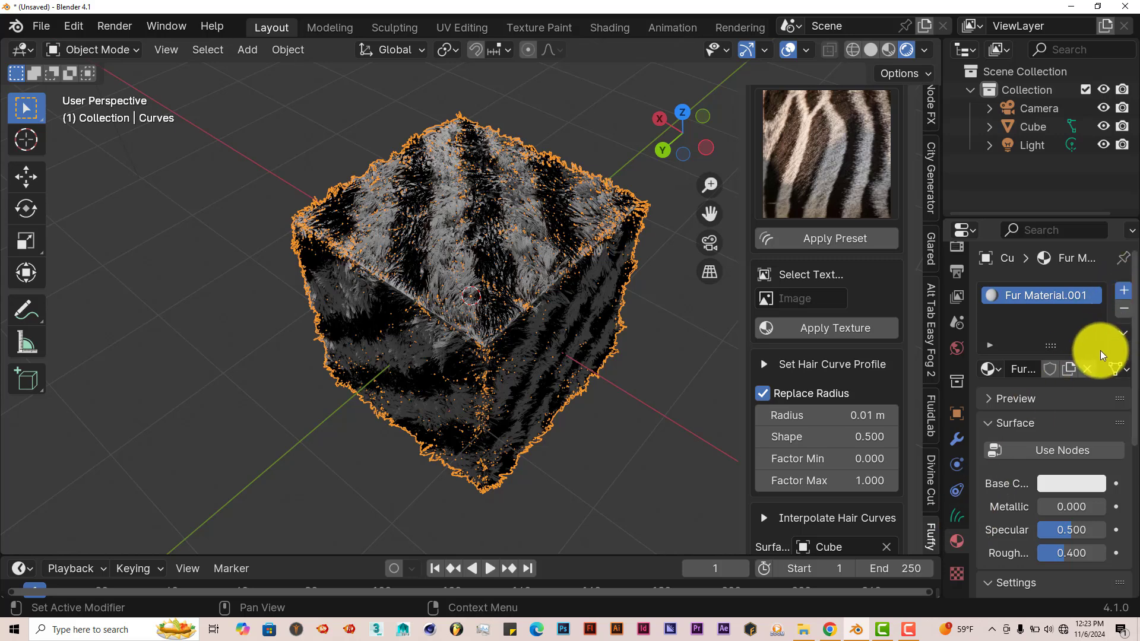
pyautogui.click(1123, 290)
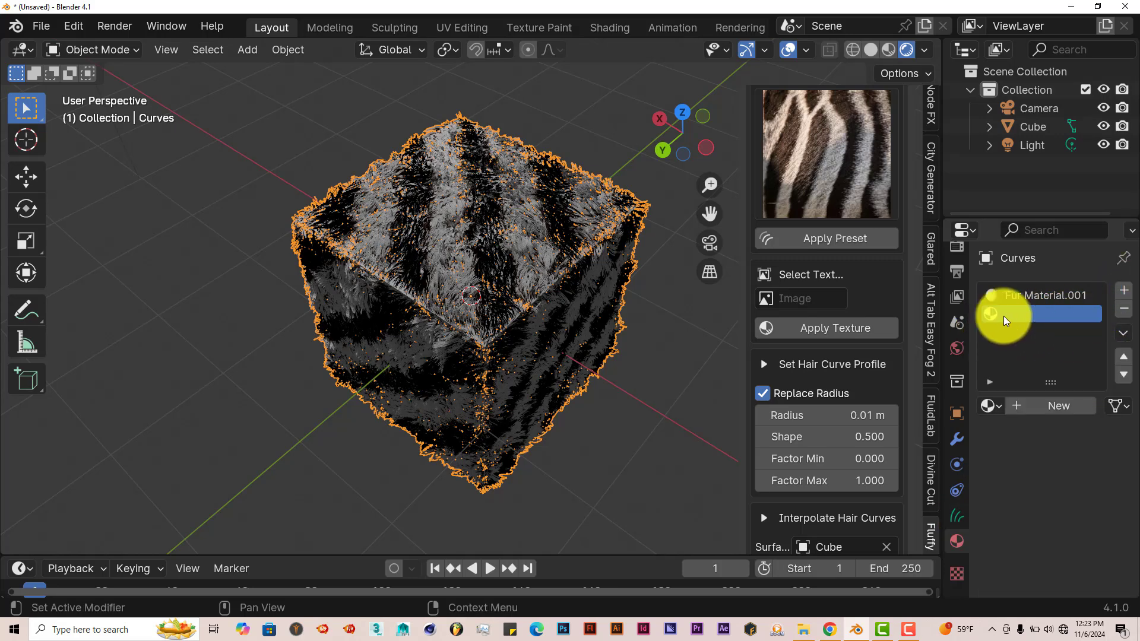
pyautogui.click(869, 52)
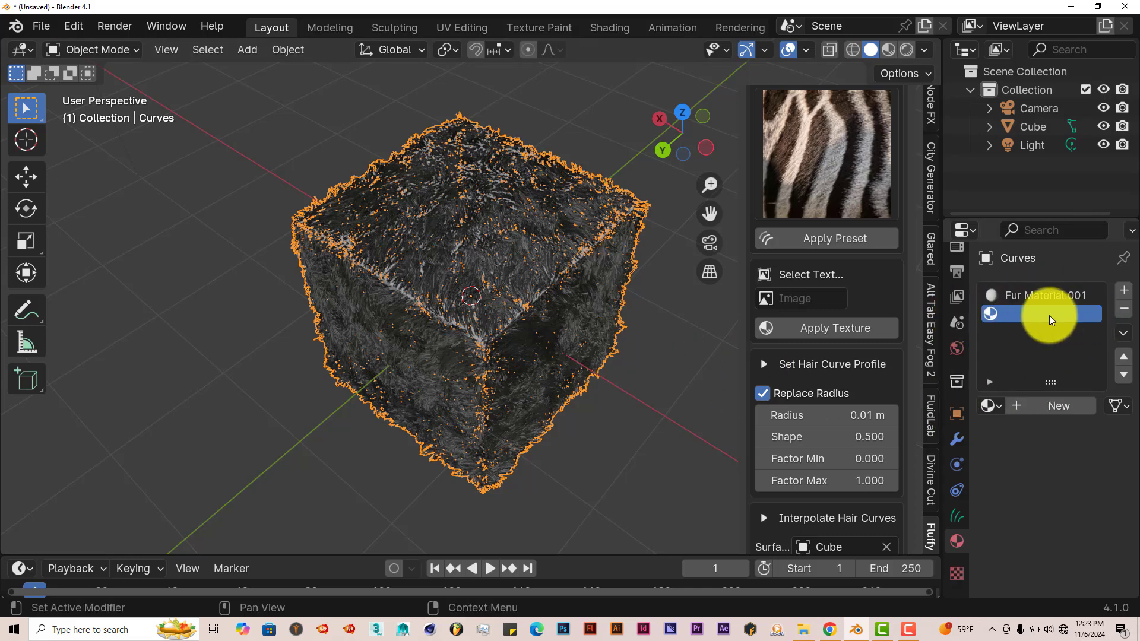
# Create new material Material.001 and turn a split-off right area into the Shader Editor
pyautogui.click(1040, 406)
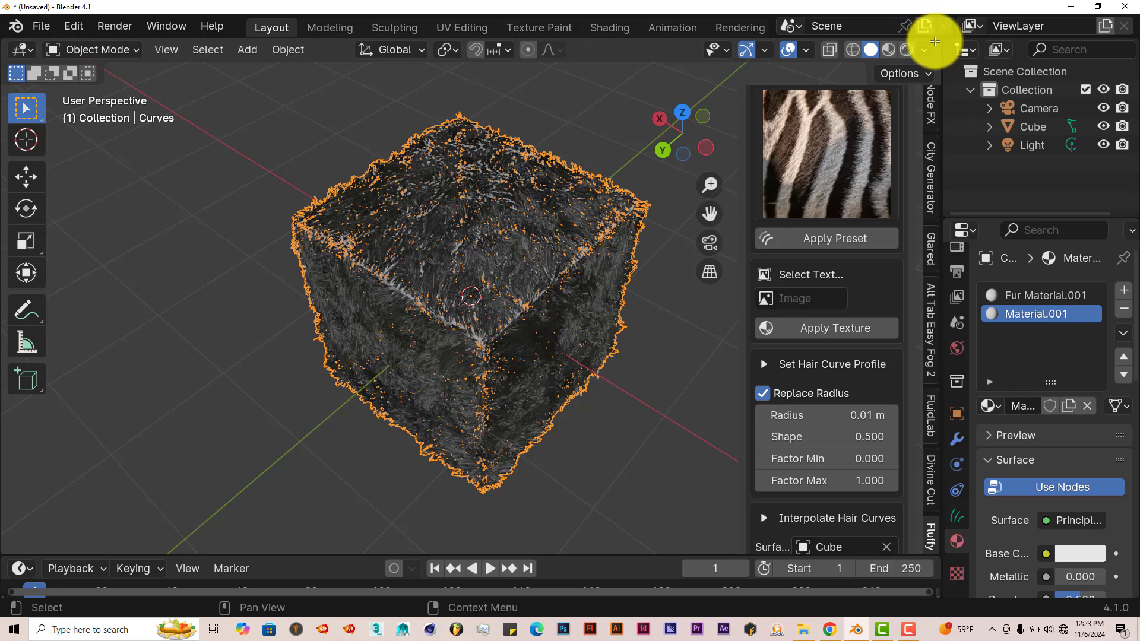
pyautogui.moveTo(935, 43); pyautogui.dragTo(481, 107)
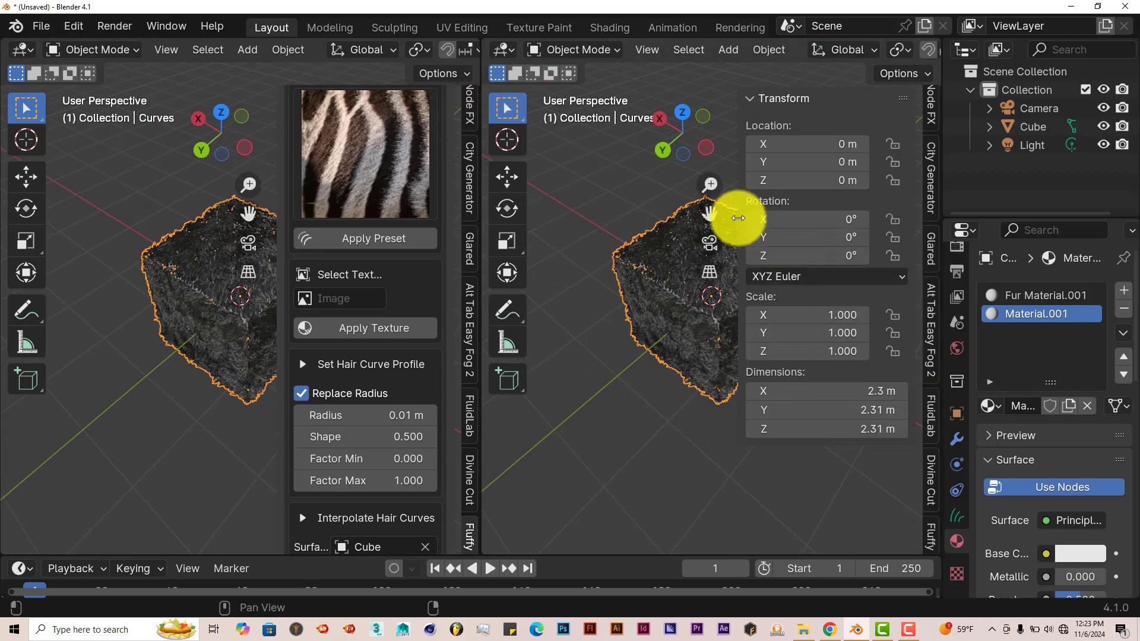
pyautogui.moveTo(740, 216); pyautogui.dragTo(949, 222)
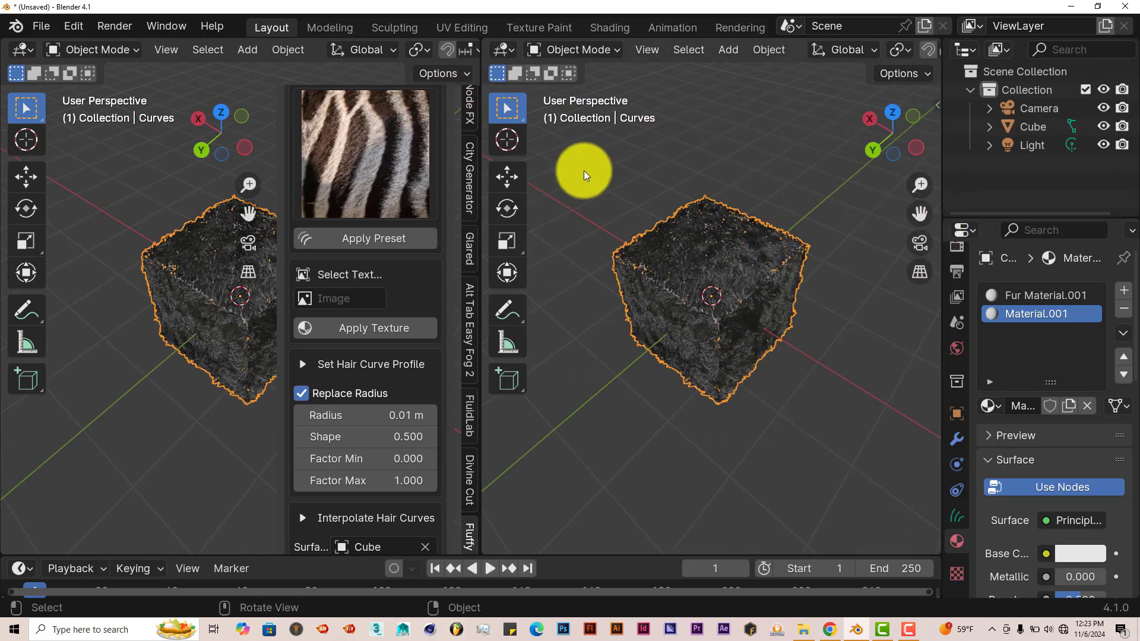
pyautogui.click(511, 50)
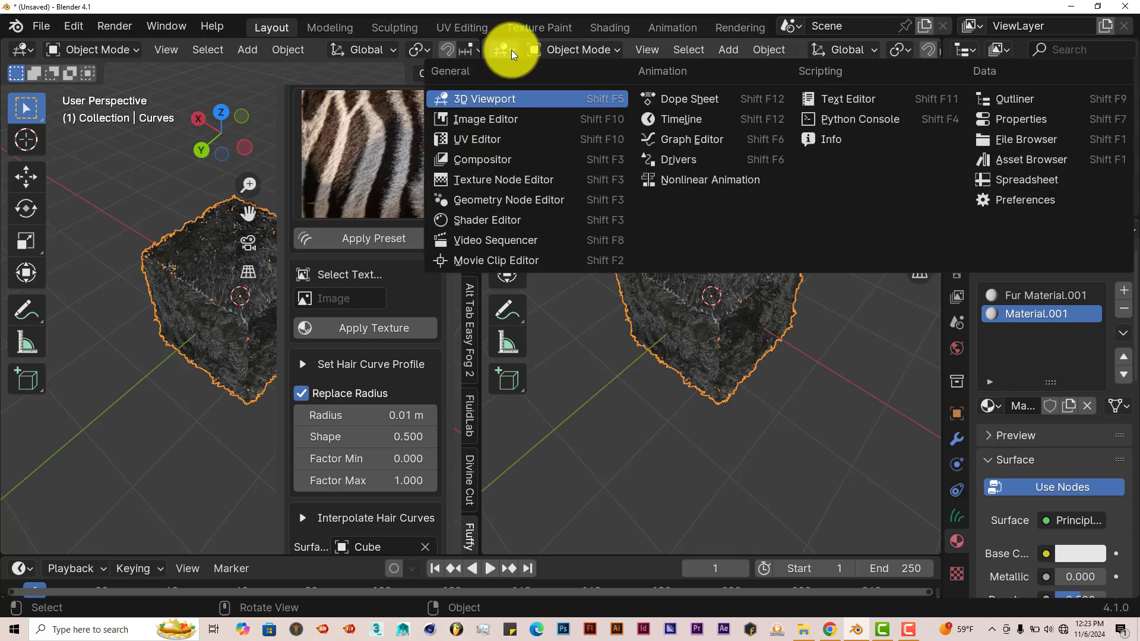
pyautogui.click(492, 221)
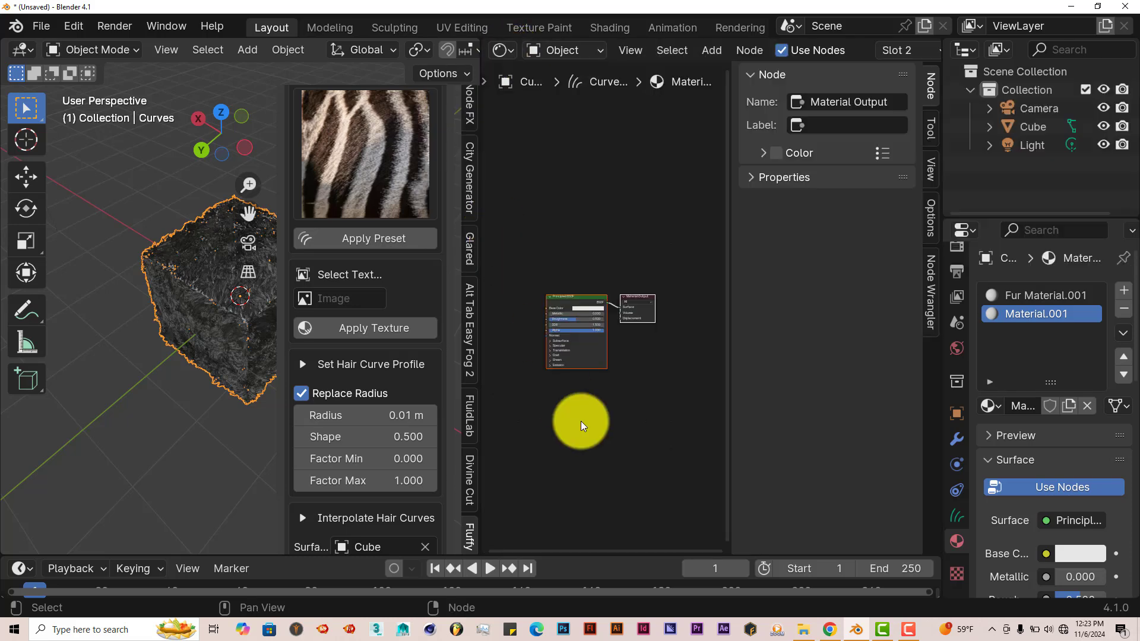
# Add Texture Coordinate, Mapping and Image Texture nodes feeding Principled BSDF Base Color with Ctrl+T
pyautogui.scroll(4, 609, 421)
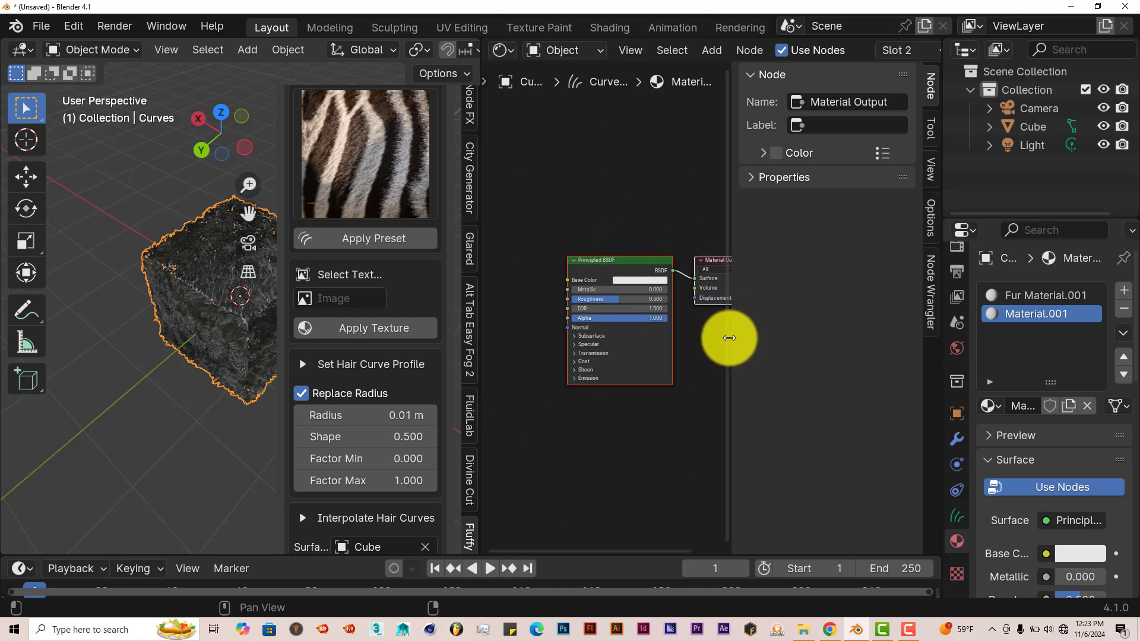
pyautogui.moveTo(729, 338); pyautogui.dragTo(946, 339)
pyautogui.click(725, 301)
pyautogui.click(710, 263)
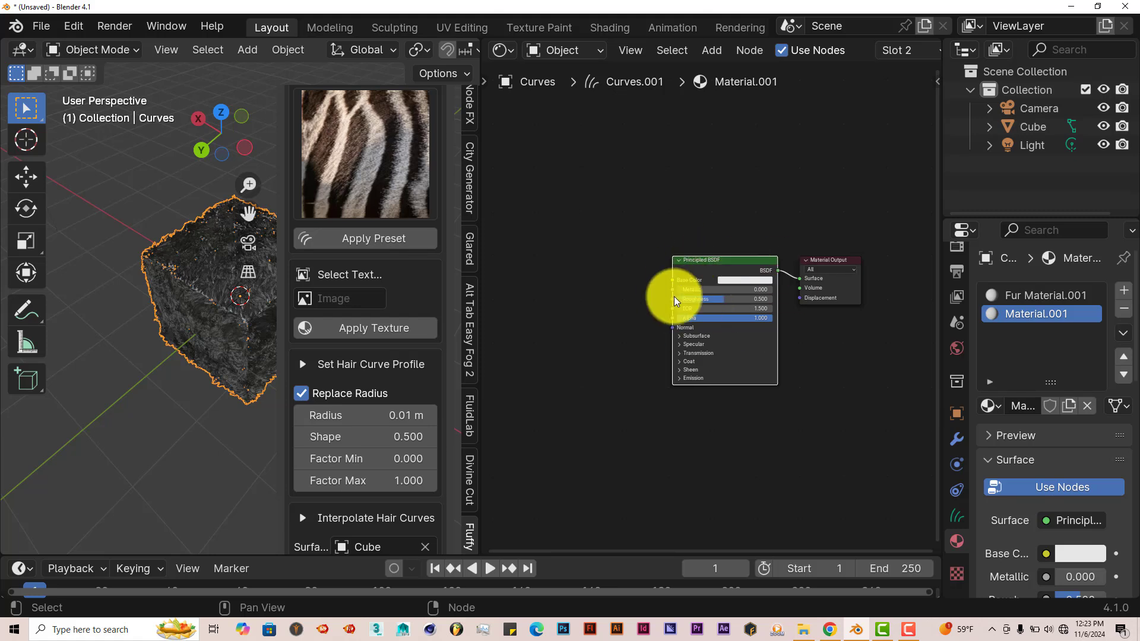
pyautogui.hotkey('ctrl', 't')
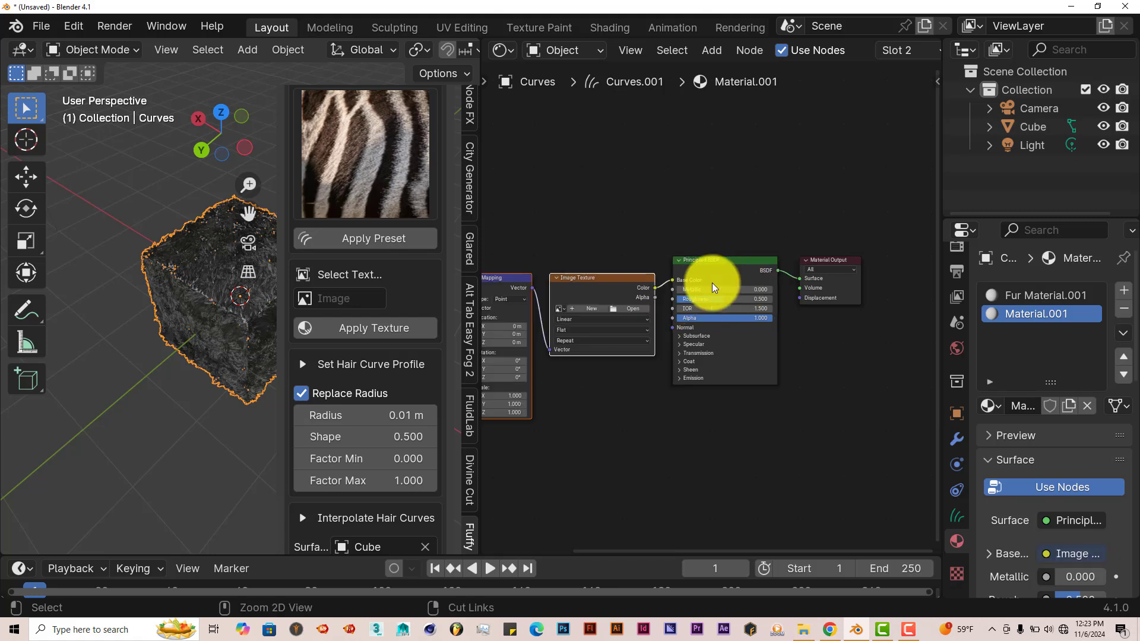
pyautogui.moveTo(647, 460); pyautogui.dragTo(749, 443, button='middle')
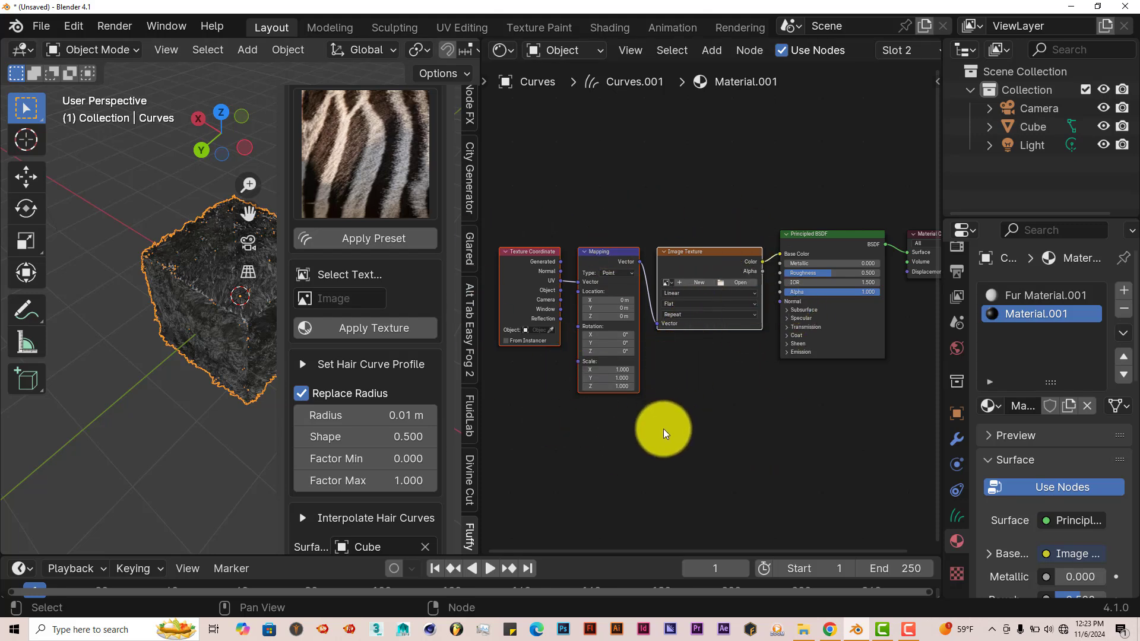
pyautogui.click(74, 25)
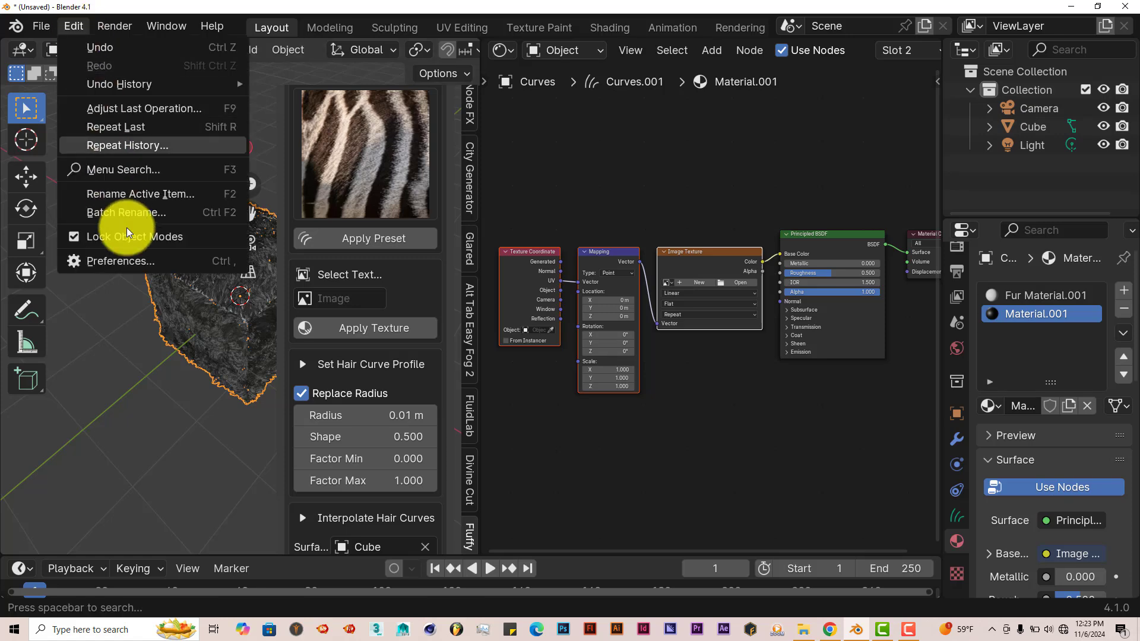
pyautogui.click(128, 256)
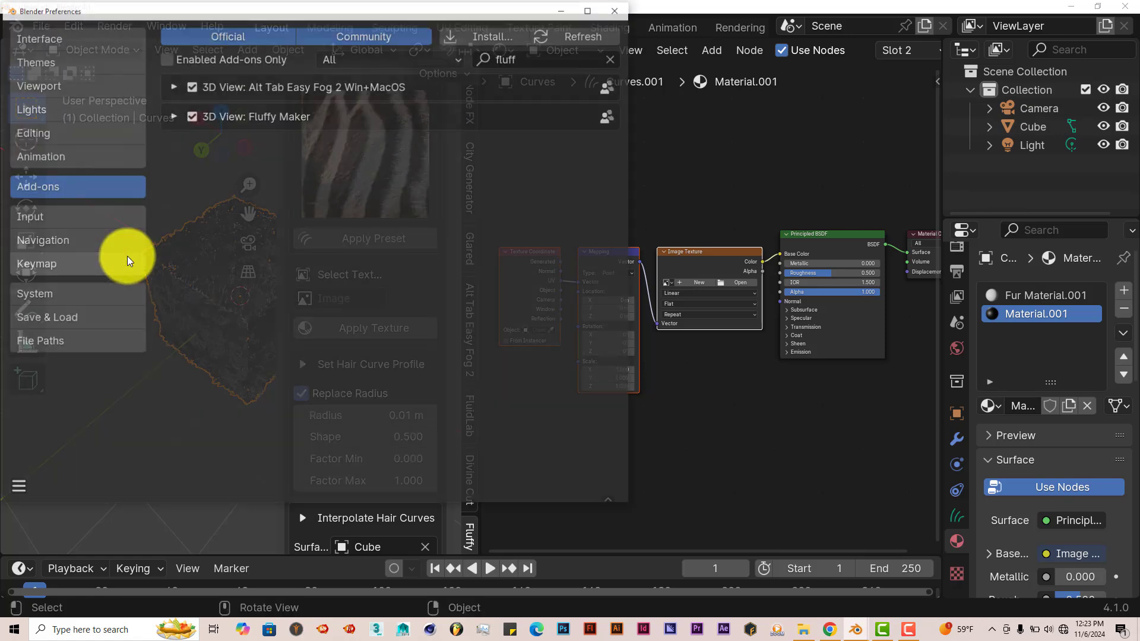
pyautogui.click(610, 58)
pyautogui.click(550, 60)
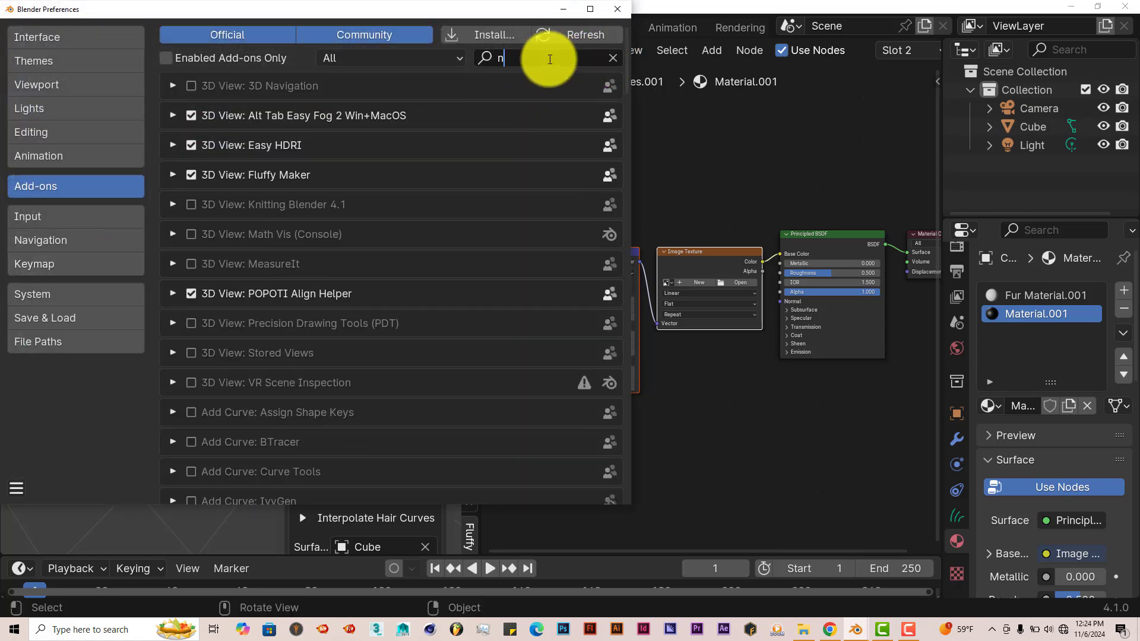
pyautogui.write('node')
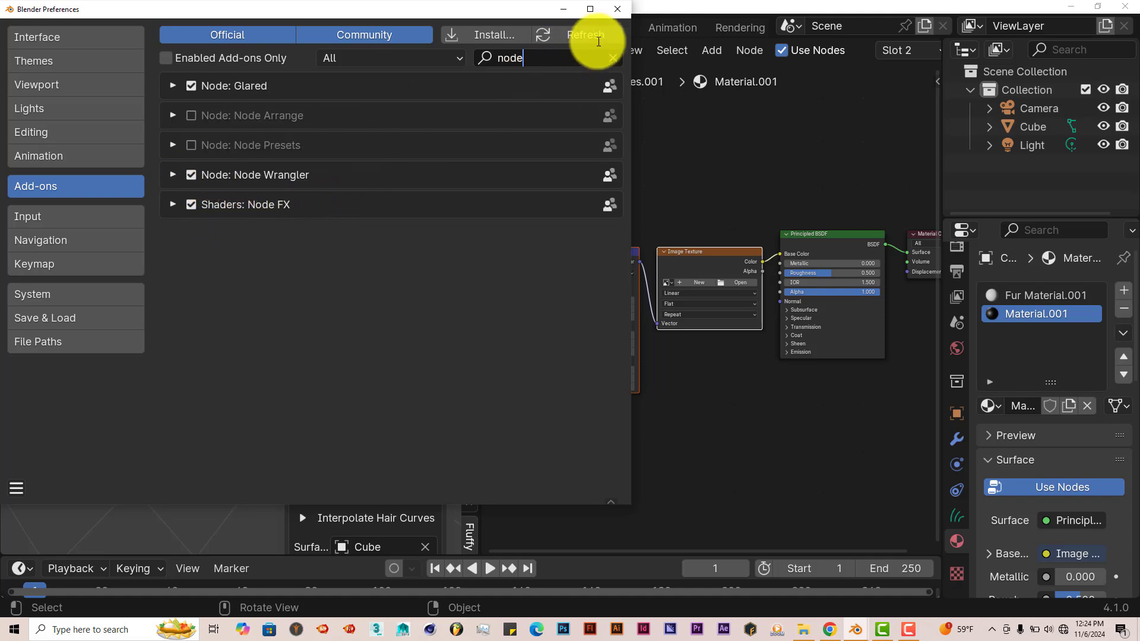
pyautogui.click(618, 10)
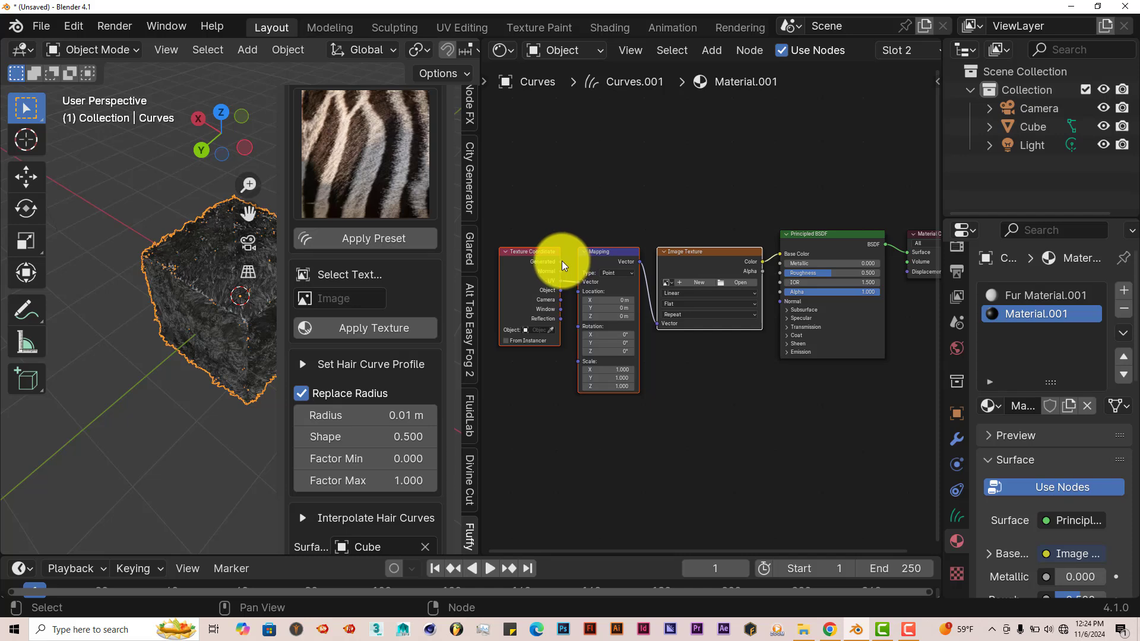
# Connect Generated coordinates to Mapping and load fabric imagesCAA80.jpg from Blender textures into the Image Texture
pyautogui.moveTo(561, 260); pyautogui.dragTo(577, 283)
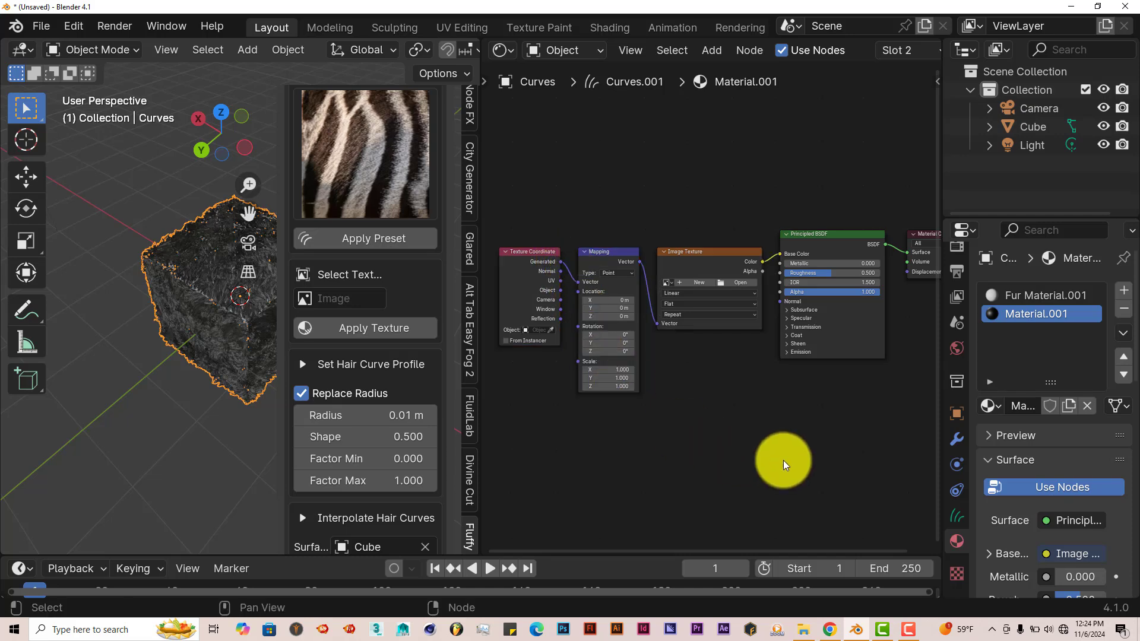
pyautogui.click(743, 282)
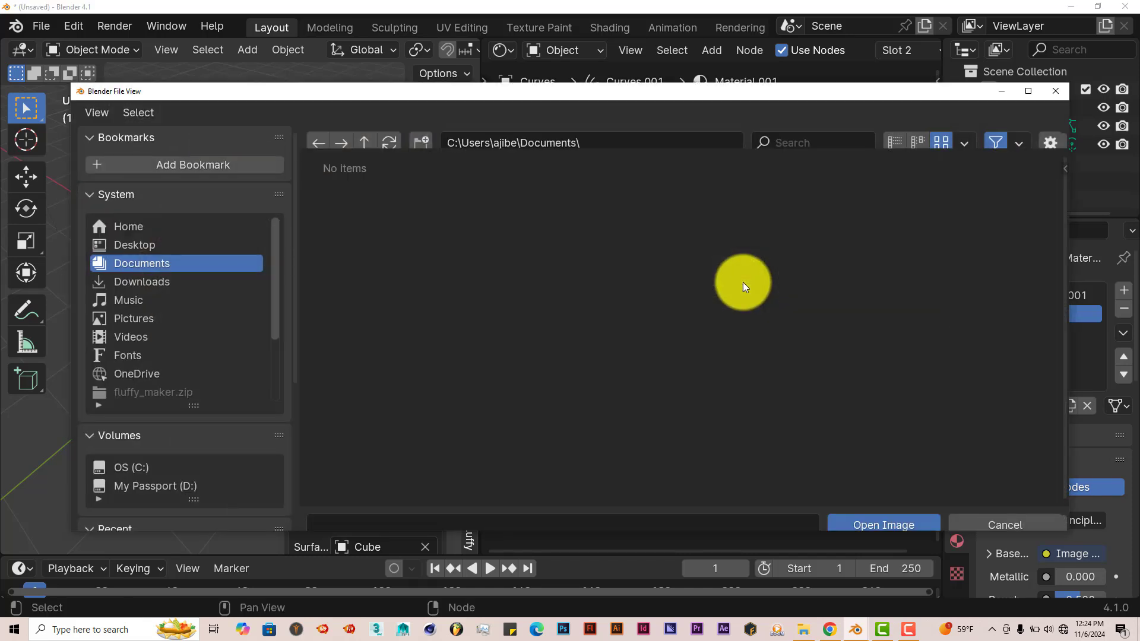
pyautogui.scroll(-5, 250, 443)
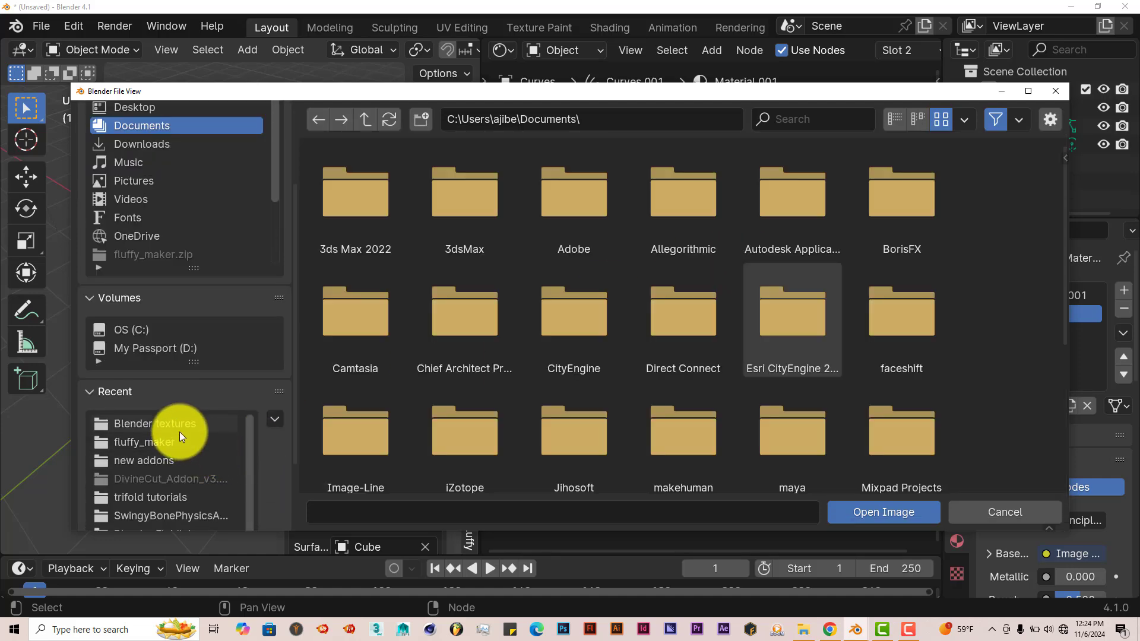
pyautogui.click(180, 431)
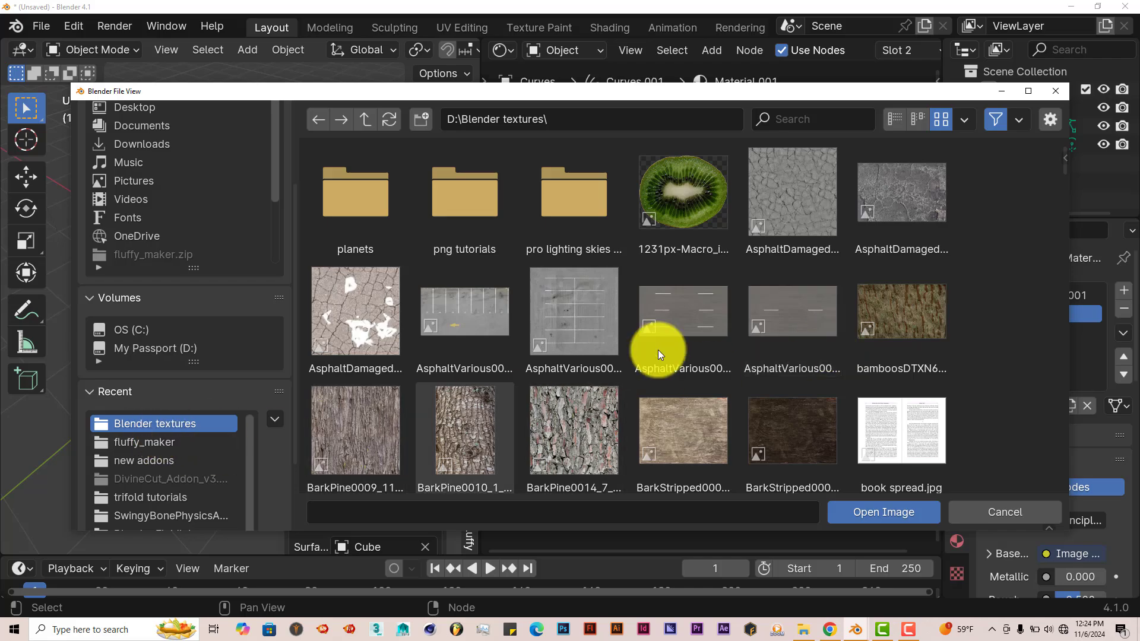
pyautogui.scroll(-10, 816, 316)
pyautogui.scroll(-15, 815, 332)
pyautogui.scroll(-20, 801, 354)
pyautogui.scroll(-20, 797, 357)
pyautogui.scroll(-12, 797, 359)
pyautogui.scroll(4, 797, 359)
pyautogui.click(454, 228)
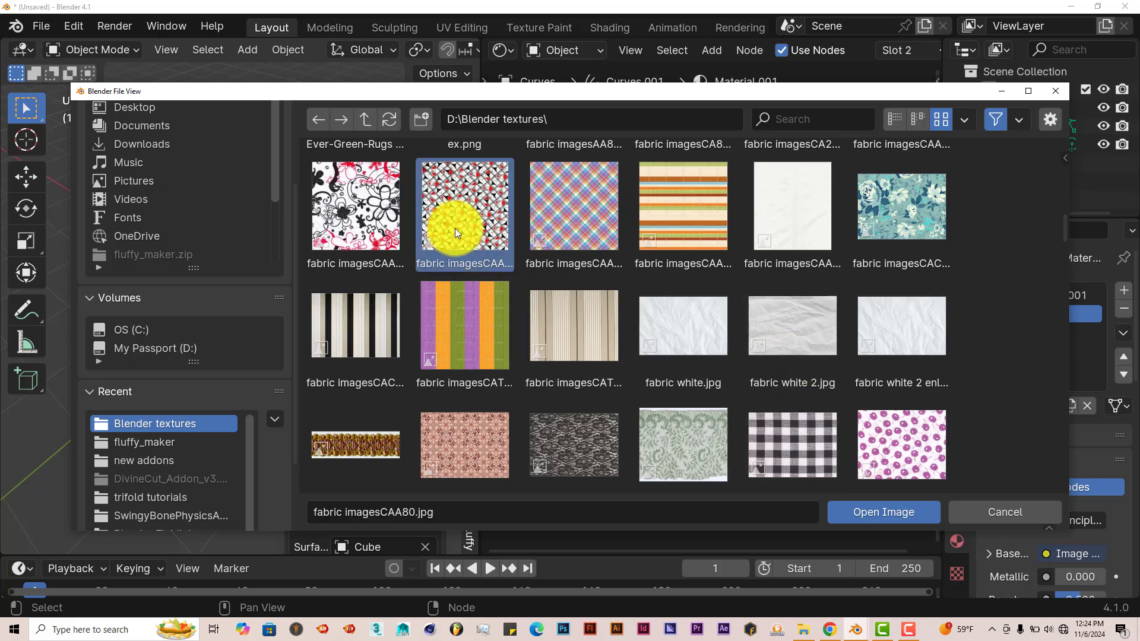
pyautogui.click(871, 508)
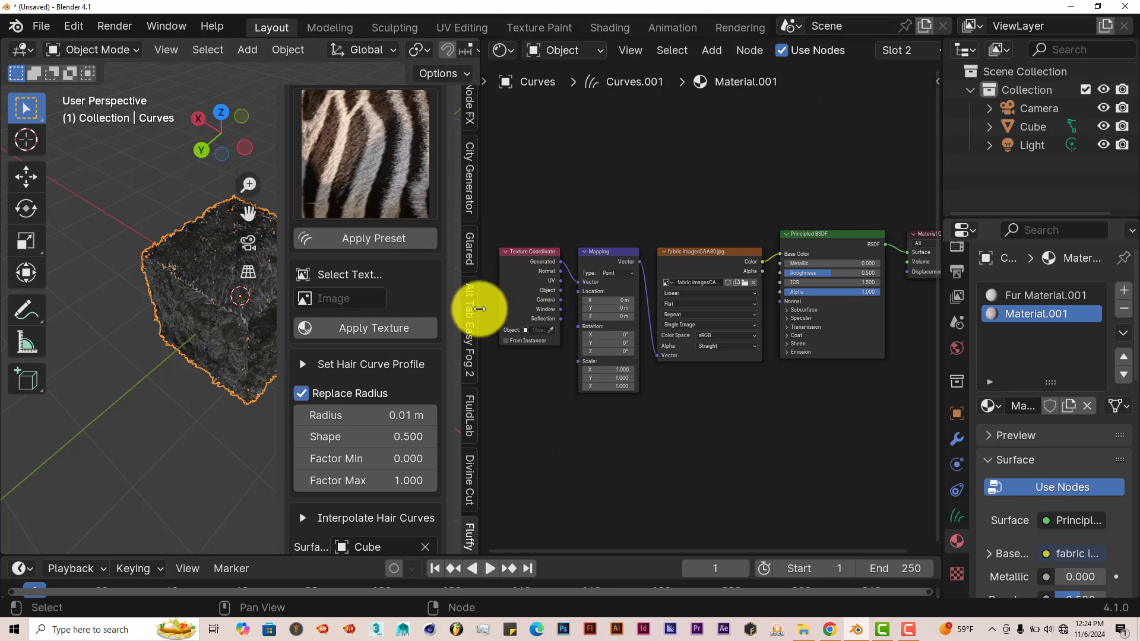
# Join the Shader Editor area back into the 3D viewport
pyautogui.rightClick(479, 310)
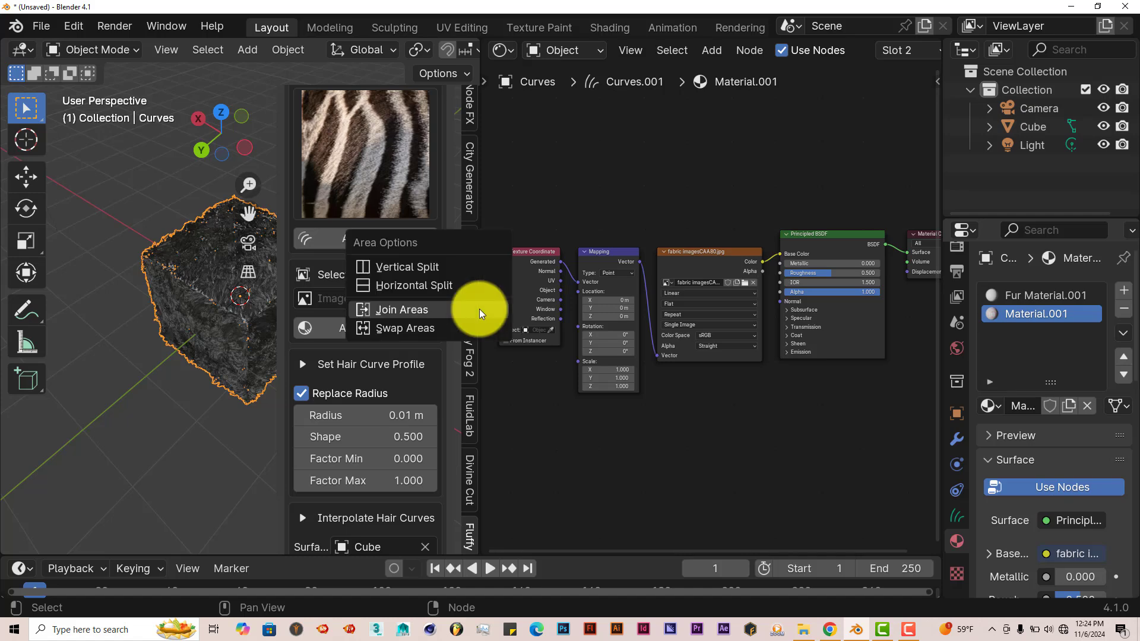
pyautogui.click(480, 309)
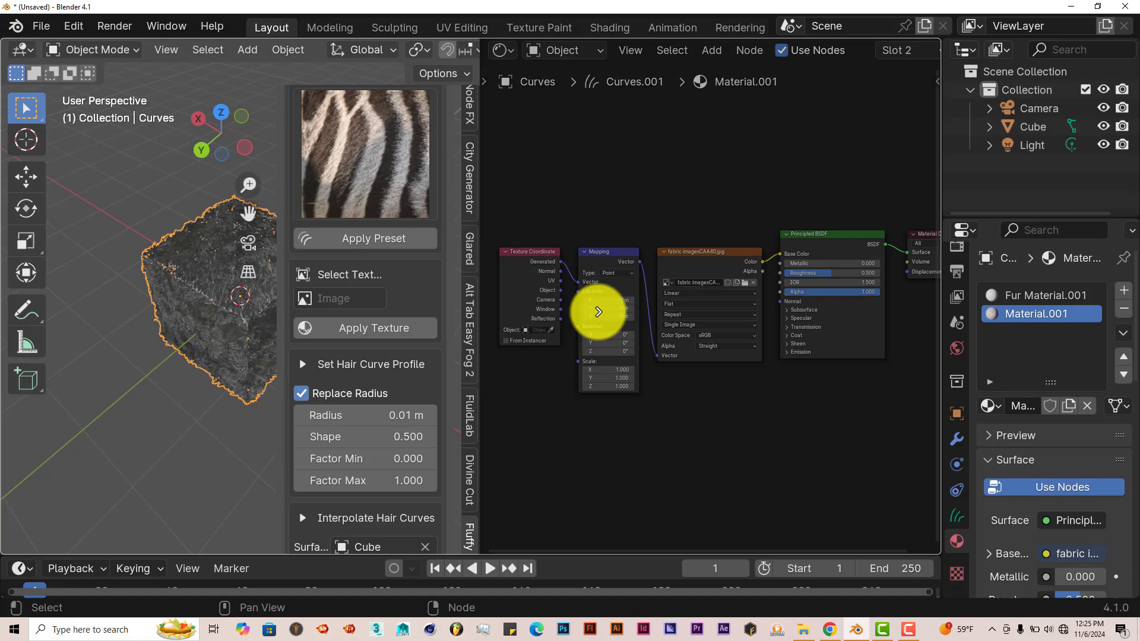
pyautogui.click(599, 311)
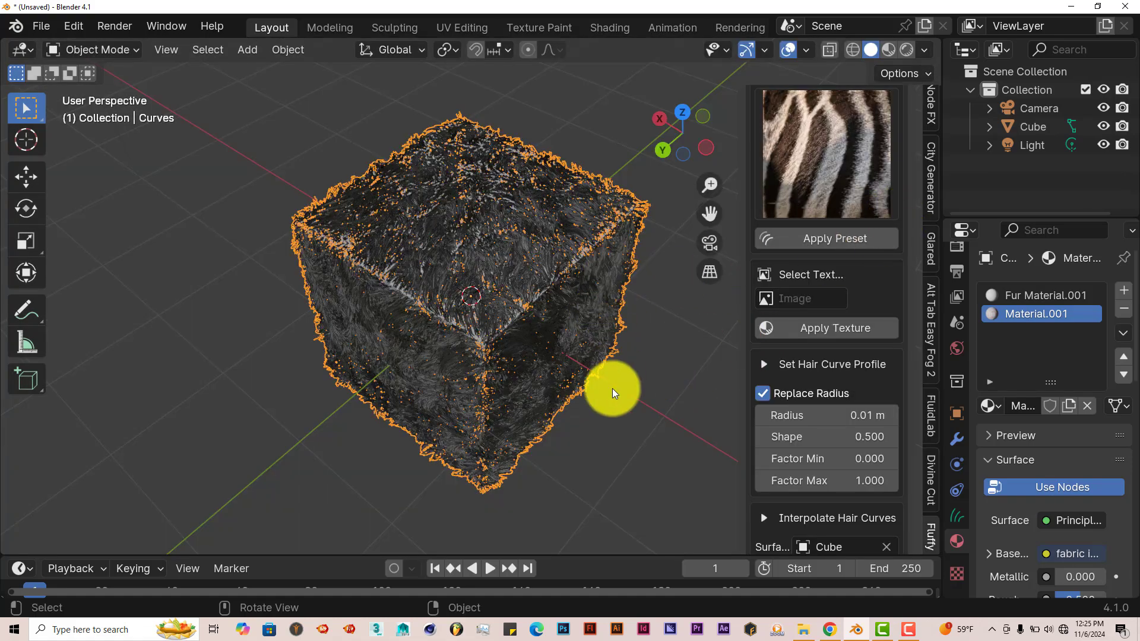
# Choose fabric imagesCAA80.jpg in the Fluffy panel and apply it as the fur texture
pyautogui.moveTo(612, 404); pyautogui.dragTo(607, 386, button='middle')
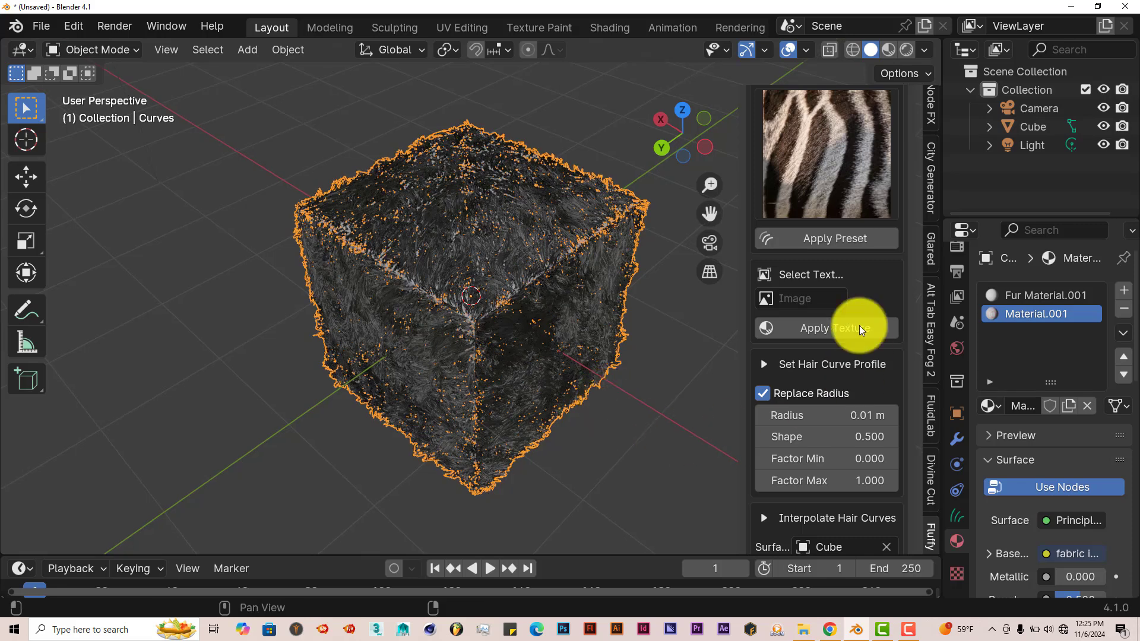
pyautogui.click(802, 300)
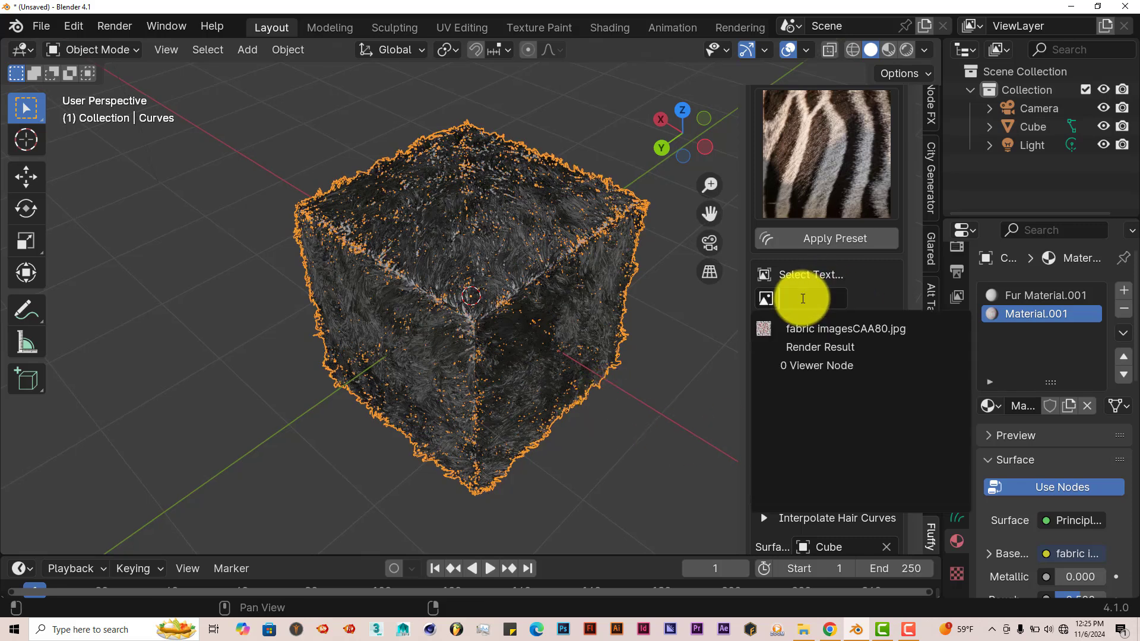
pyautogui.click(821, 329)
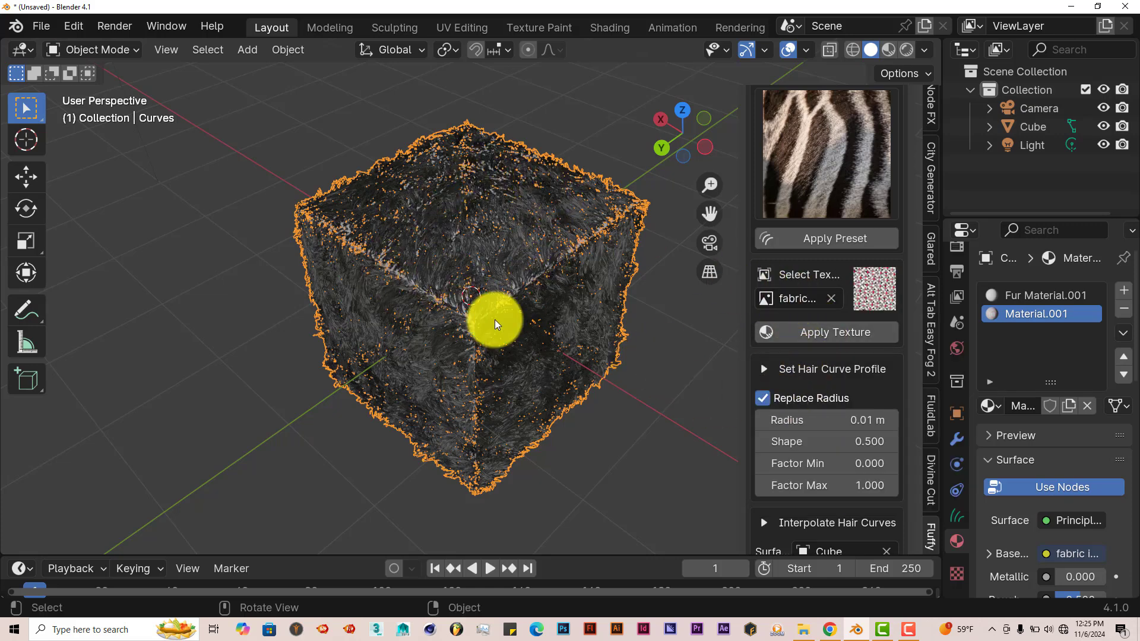
pyautogui.click(863, 335)
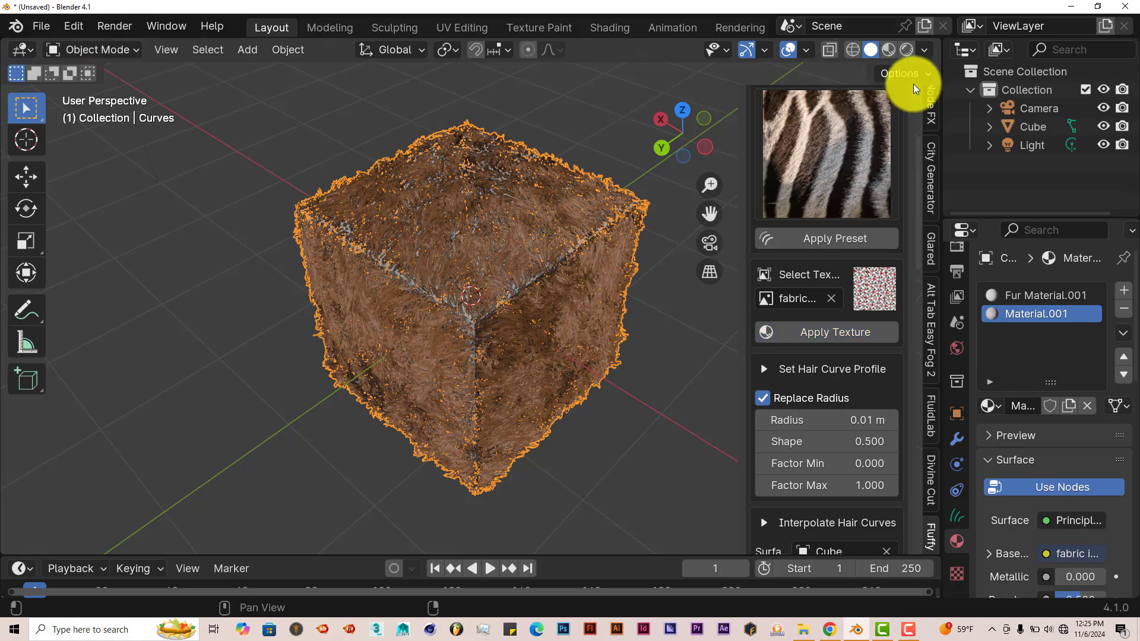
# Inspect the grey-and-red fabric-textured fur around the cube in Rendered shading
pyautogui.click(908, 50)
pyautogui.moveTo(557, 457)
pyautogui.mouseDown(button='middle')
pyautogui.moveTo(486, 484)
pyautogui.moveTo(497, 361)
pyautogui.moveTo(594, 370)
pyautogui.moveTo(572, 284)
pyautogui.mouseUp(button='middle')
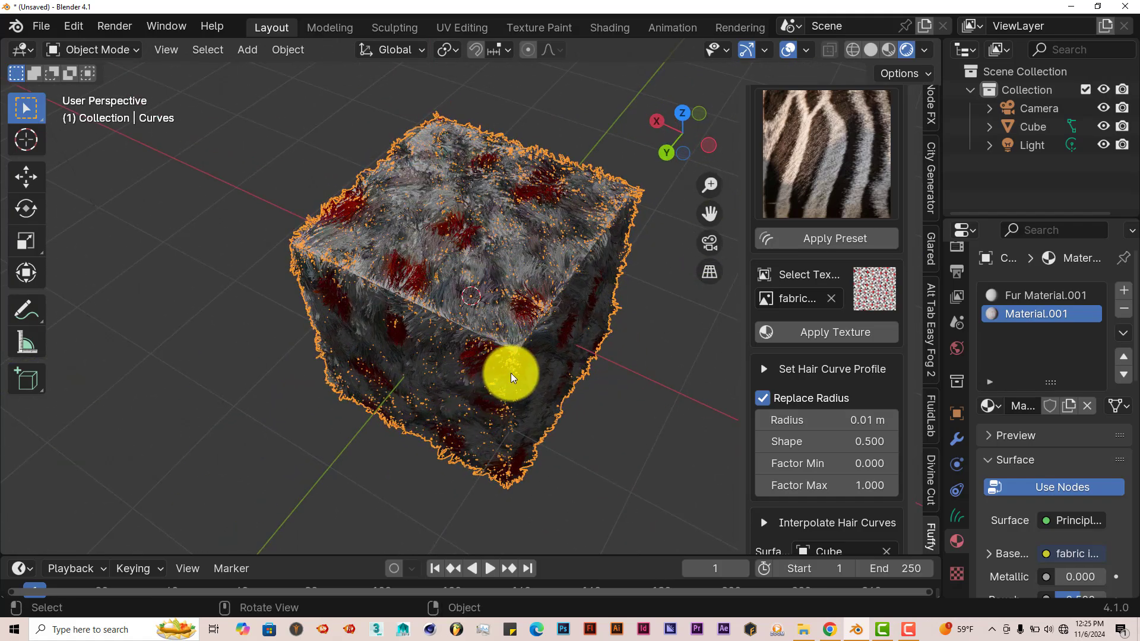
pyautogui.moveTo(511, 374); pyautogui.dragTo(503, 338, button='middle')
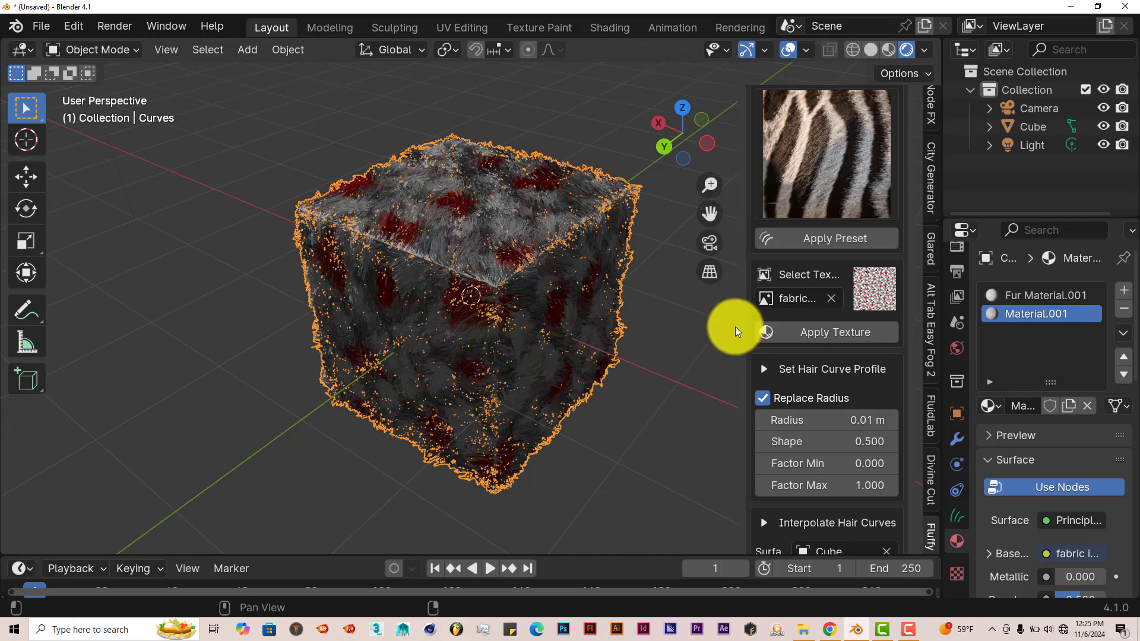
# Widen the sidebar and scroll the Fluffy panel to Density 4166.667 and Poisson Disk Distribution
pyautogui.moveTo(750, 308); pyautogui.dragTo(664, 309)
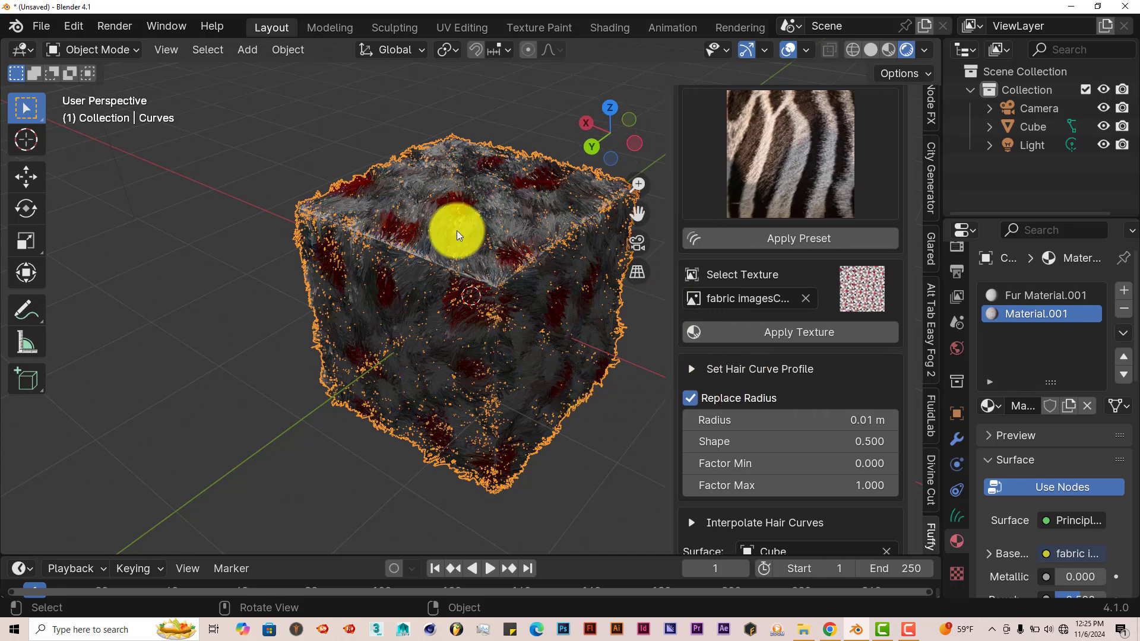
pyautogui.scroll(-3, 840, 395)
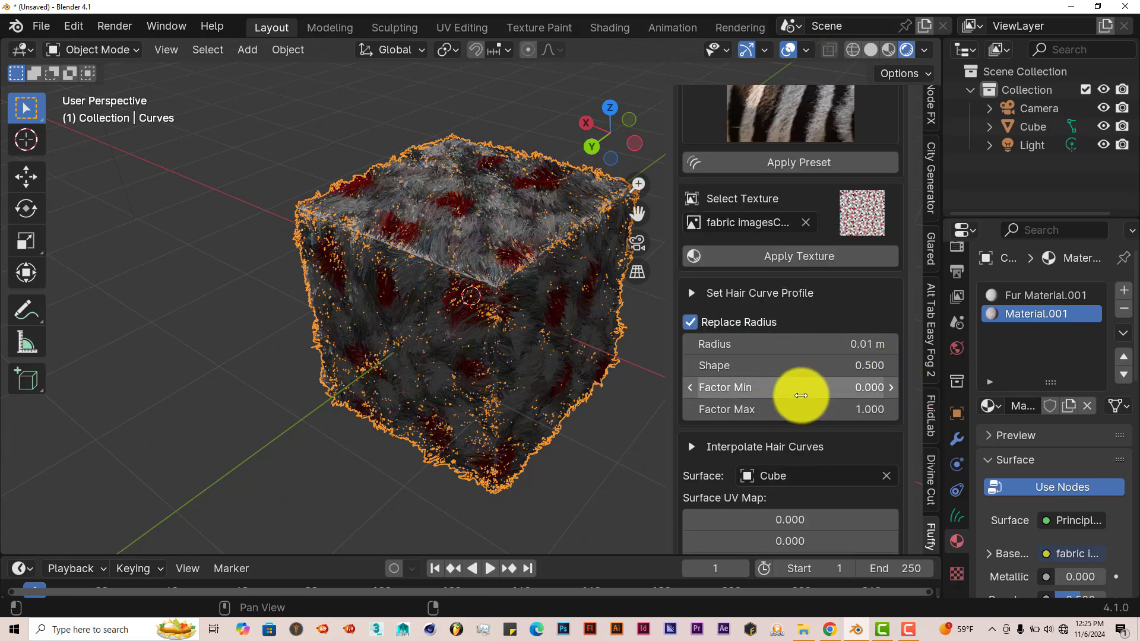
pyautogui.scroll(-3, 804, 447)
pyautogui.scroll(-4, 804, 446)
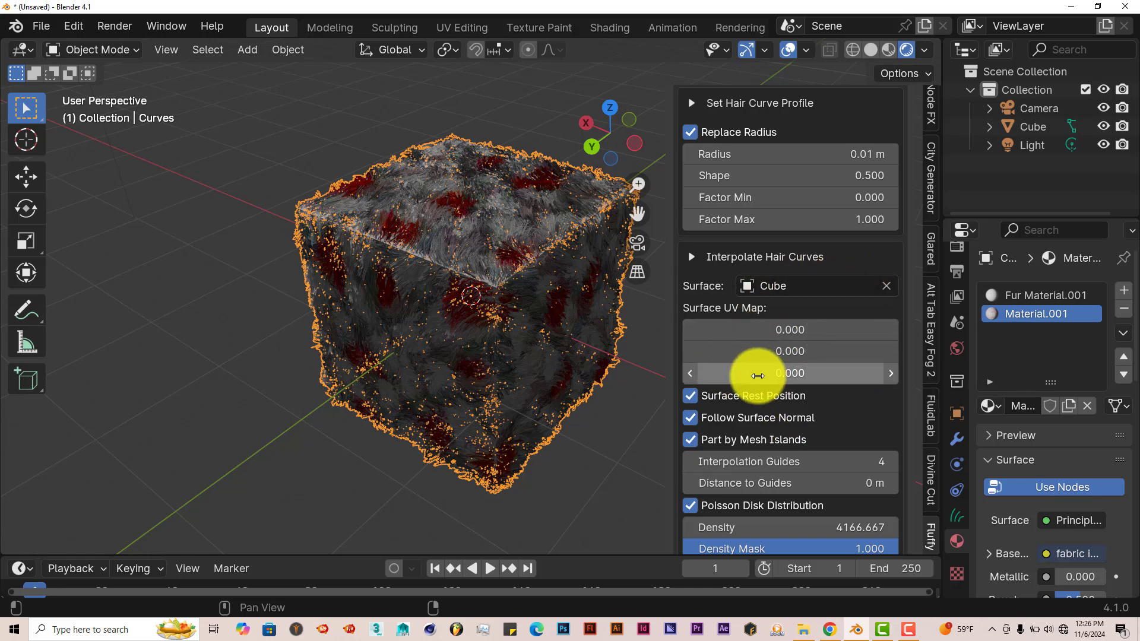
pyautogui.scroll(-3, 849, 420)
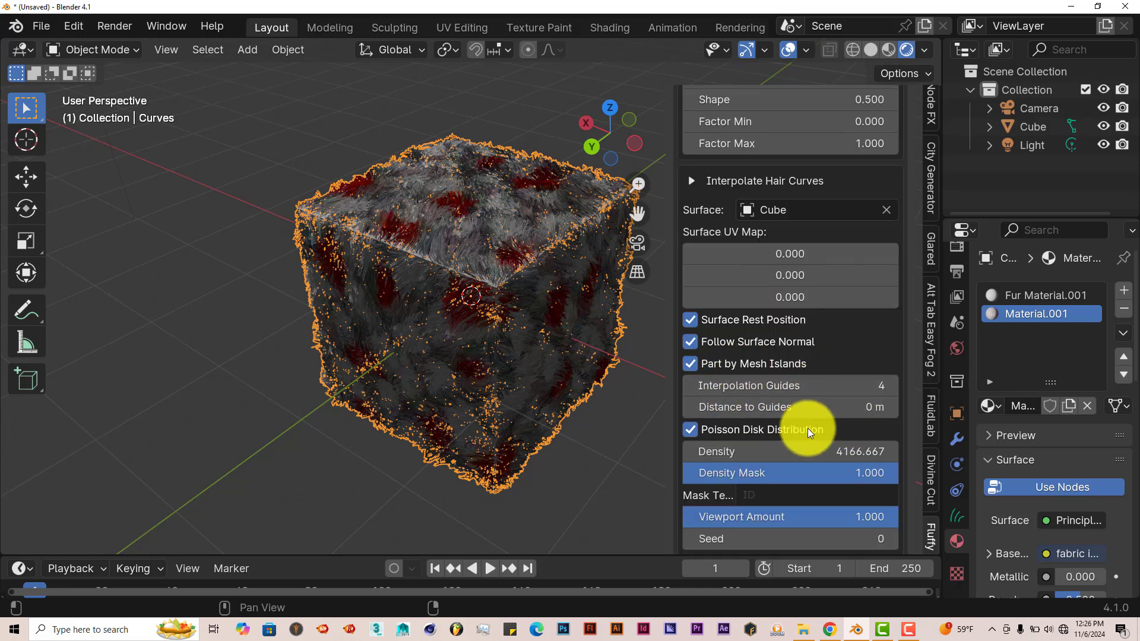
pyautogui.scroll(-4, 806, 399)
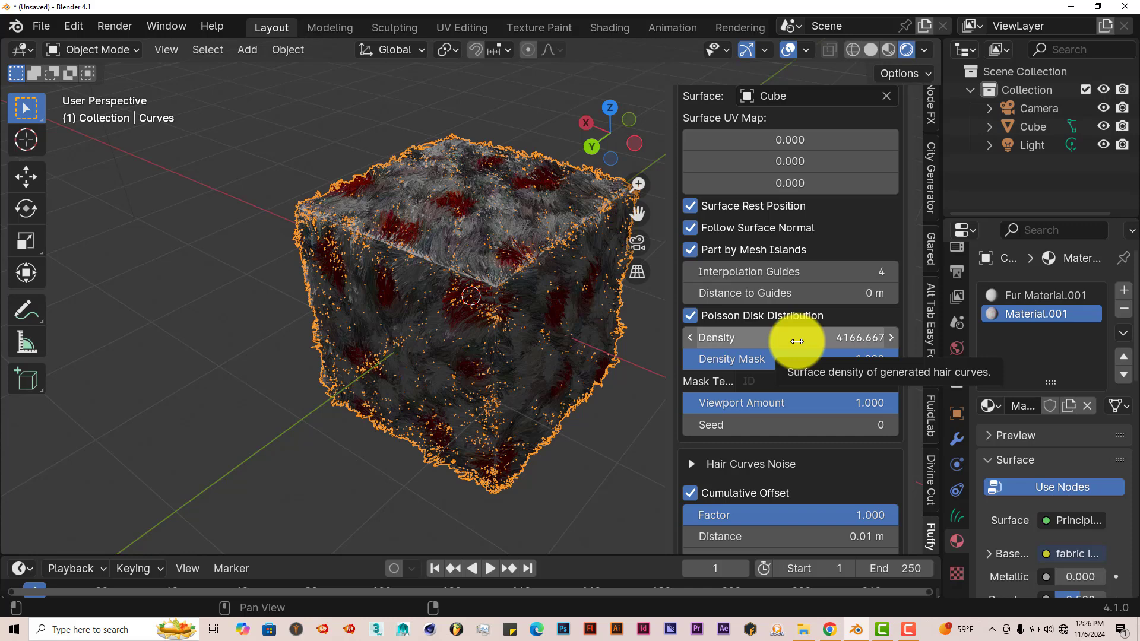
pyautogui.click(795, 339)
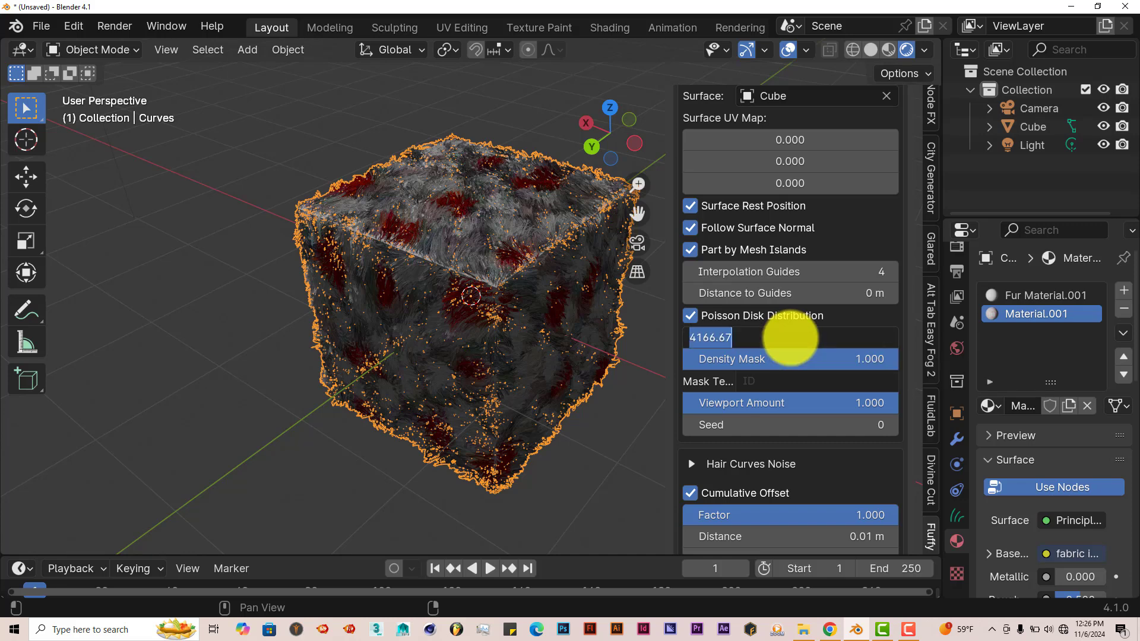
pyautogui.write('50')
pyautogui.press('Return')
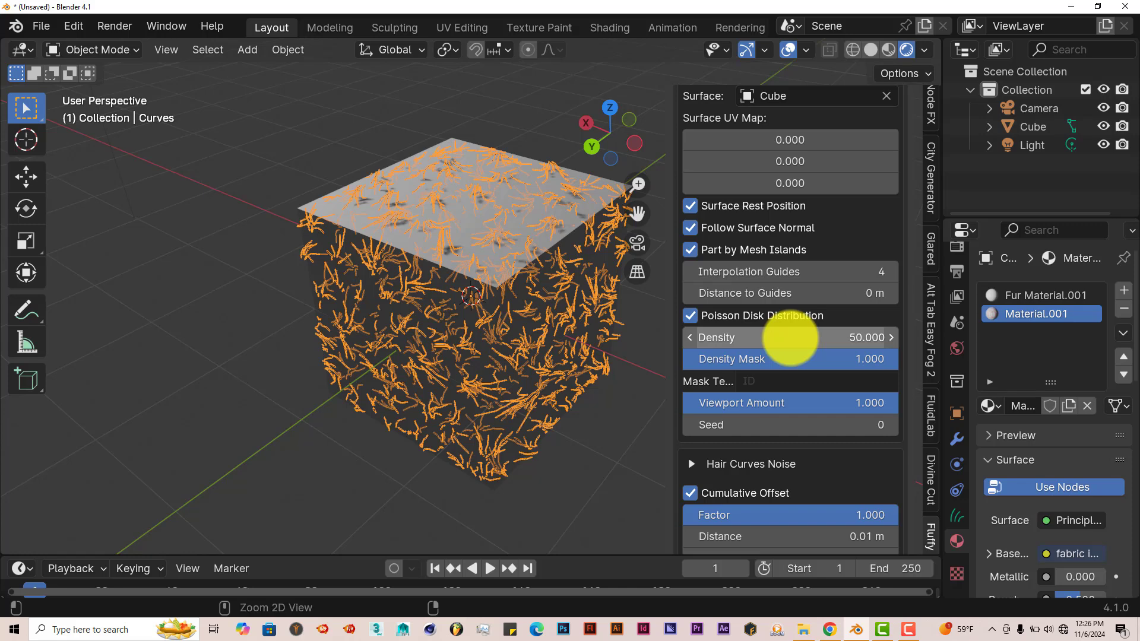
pyautogui.moveTo(791, 338); pyautogui.dragTo(831, 338)
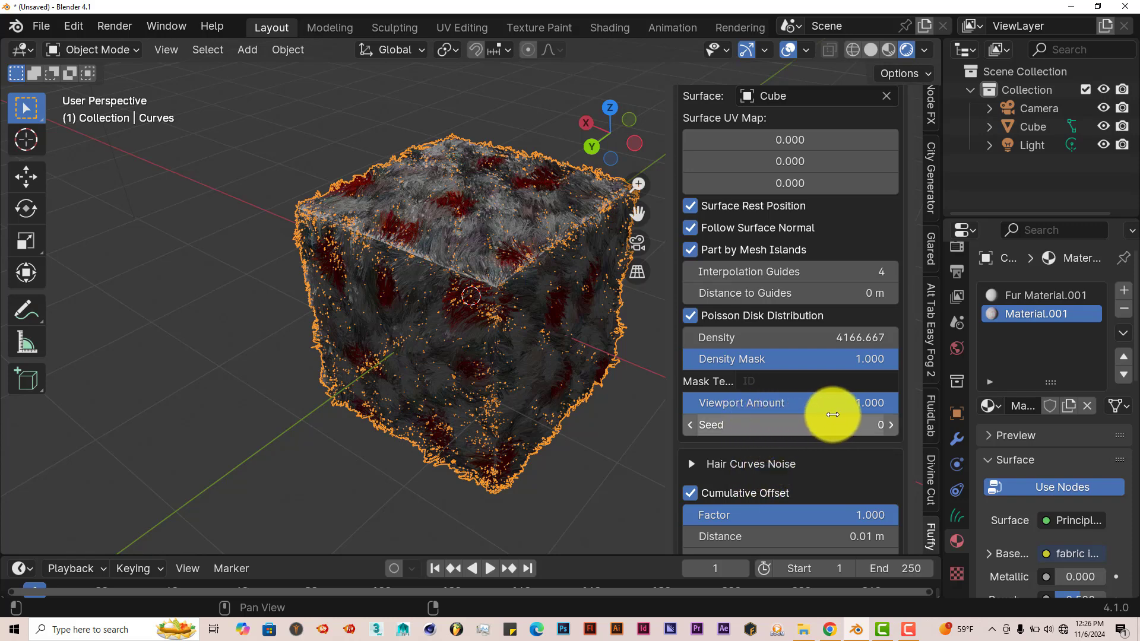
# Set the fur Seed to 5 and inspect the regenerated hair on the cube
pyautogui.moveTo(503, 350); pyautogui.dragTo(475, 351, button='middle')
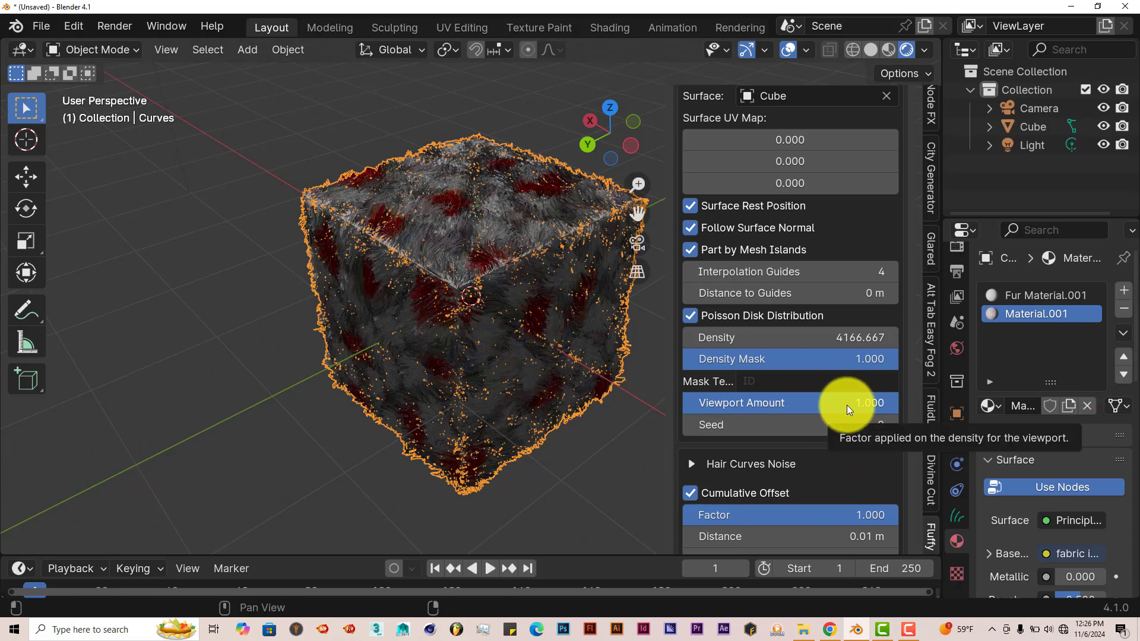
pyautogui.moveTo(507, 284); pyautogui.dragTo(477, 273, button='middle')
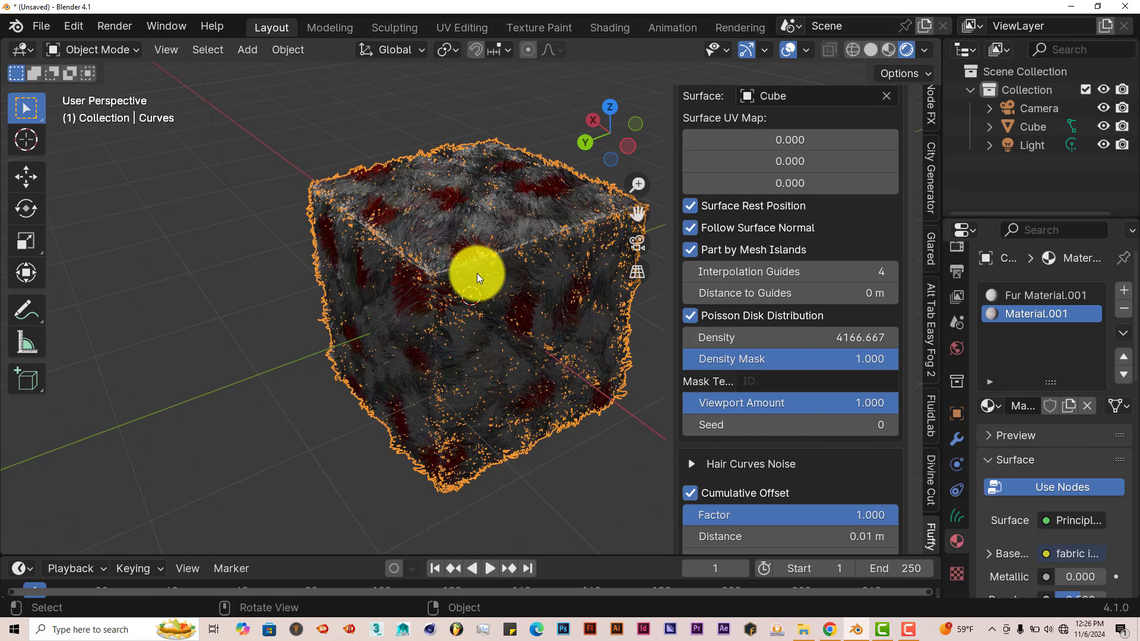
pyautogui.click(802, 428)
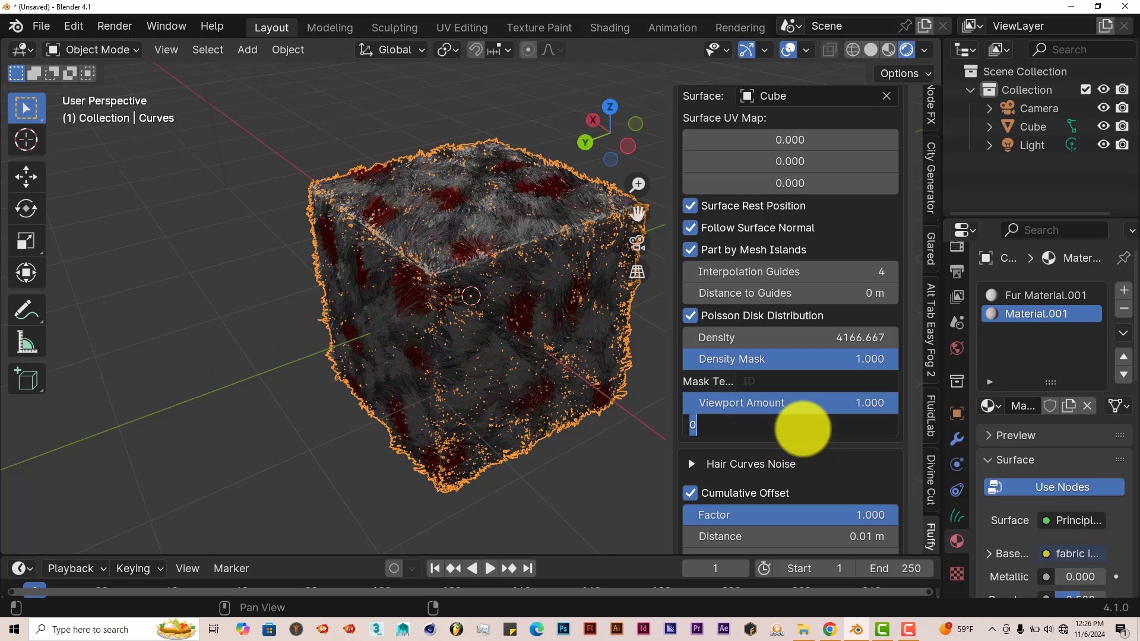
pyautogui.write('5')
pyautogui.press('Return')
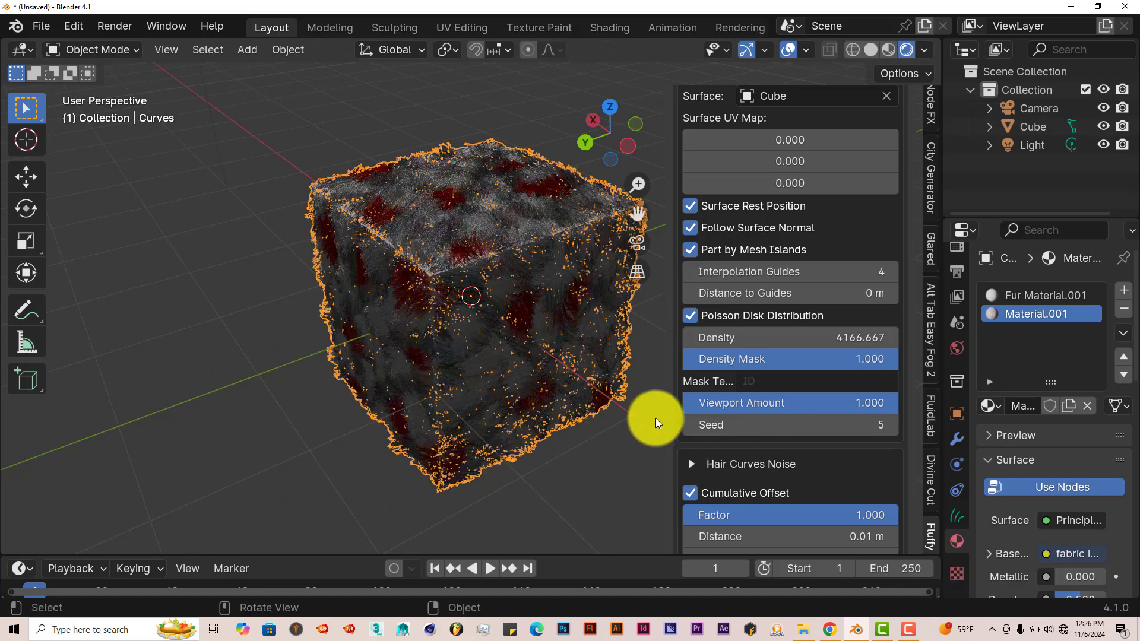
pyautogui.moveTo(593, 443); pyautogui.dragTo(485, 344, button='middle')
pyautogui.scroll(-3, 811, 472)
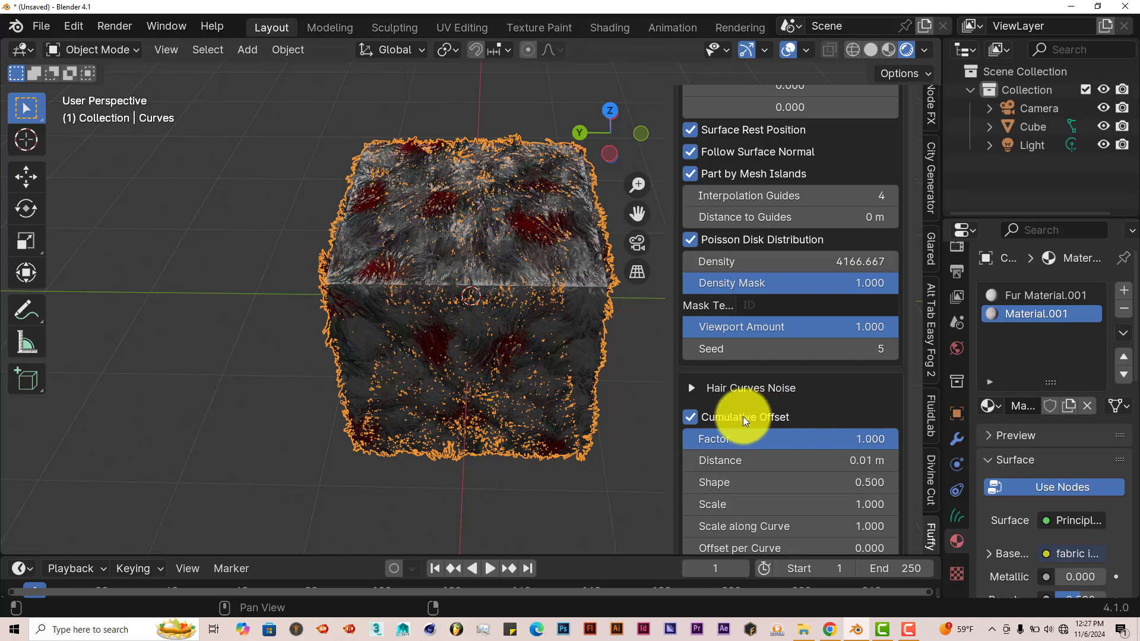
pyautogui.scroll(-2, 802, 399)
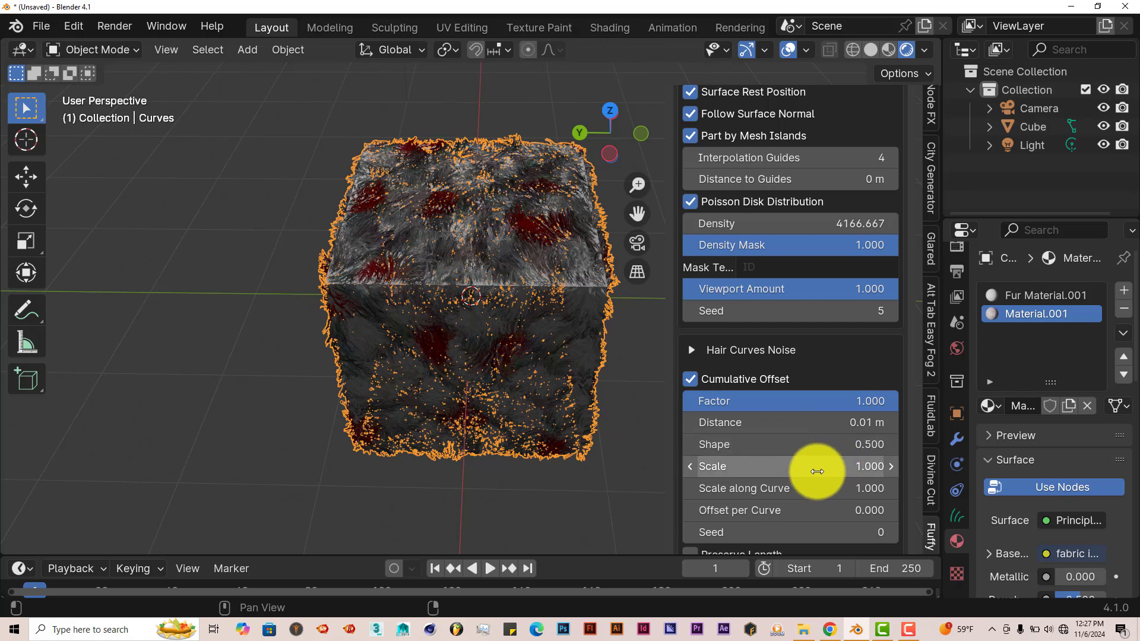
pyautogui.scroll(-2, 826, 499)
pyautogui.scroll(-8, 818, 491)
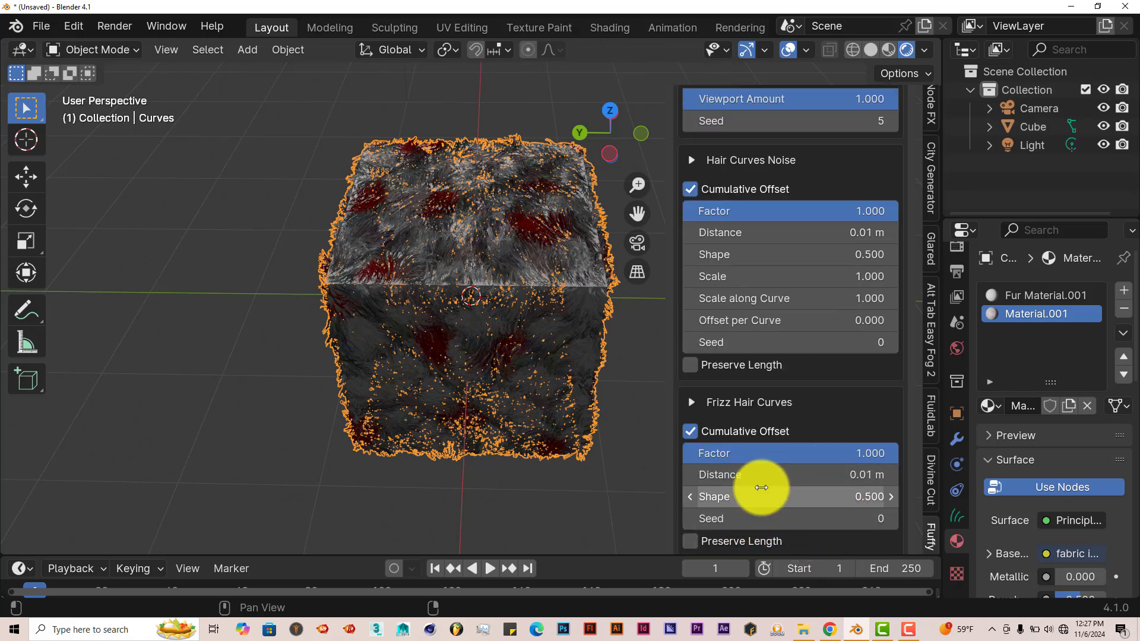
pyautogui.scroll(-4, 766, 486)
pyautogui.scroll(-8, 806, 428)
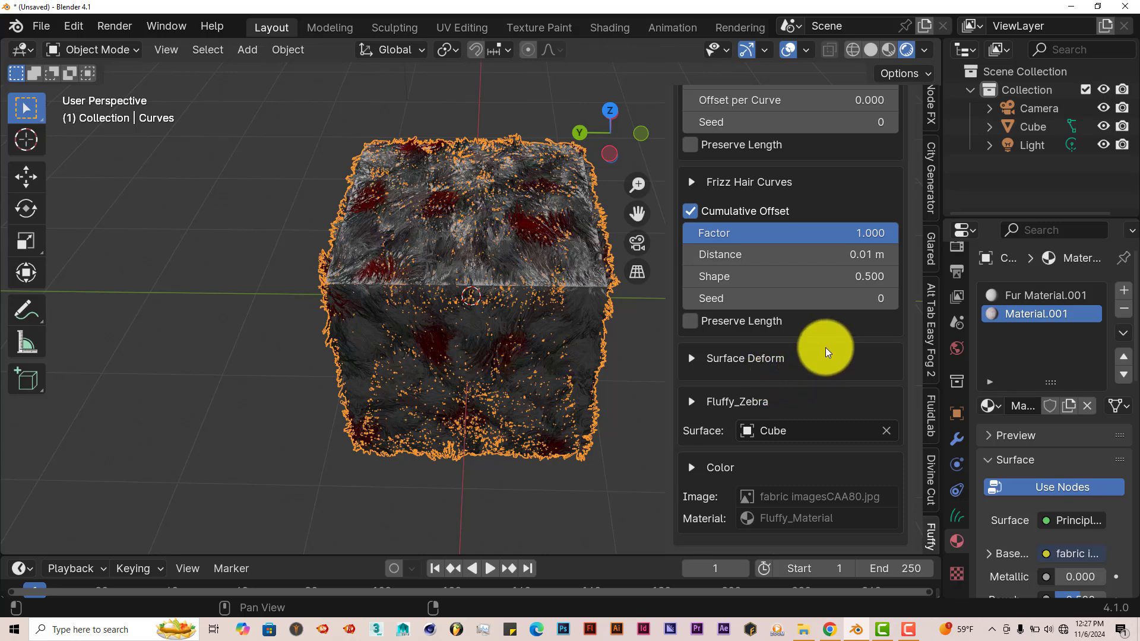
pyautogui.scroll(6, 826, 347)
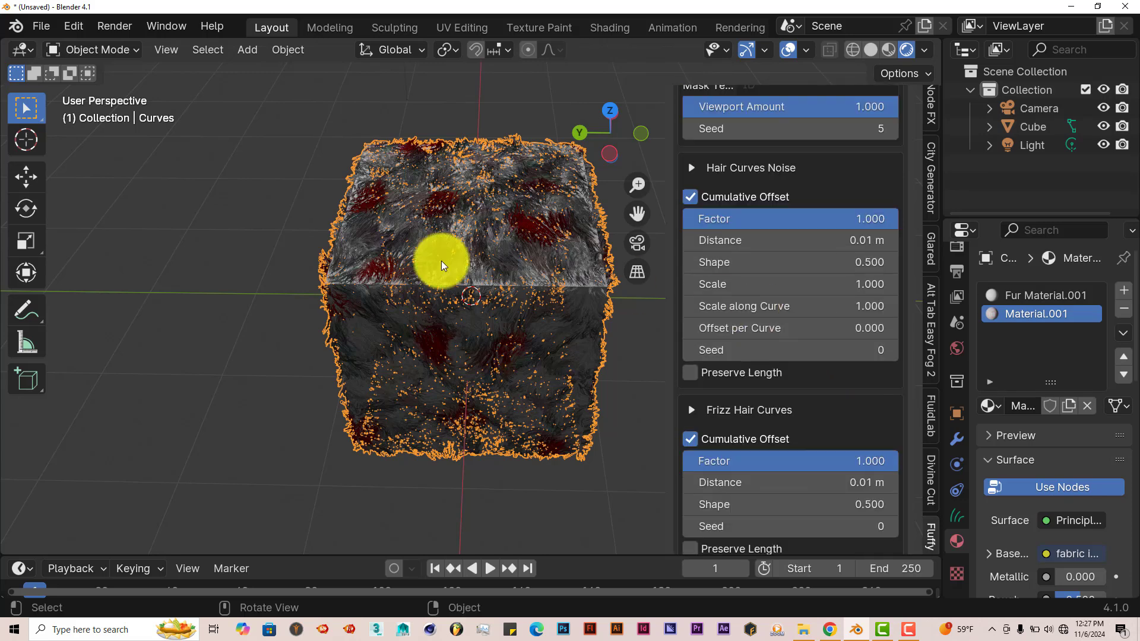
pyautogui.scroll(3, 772, 286)
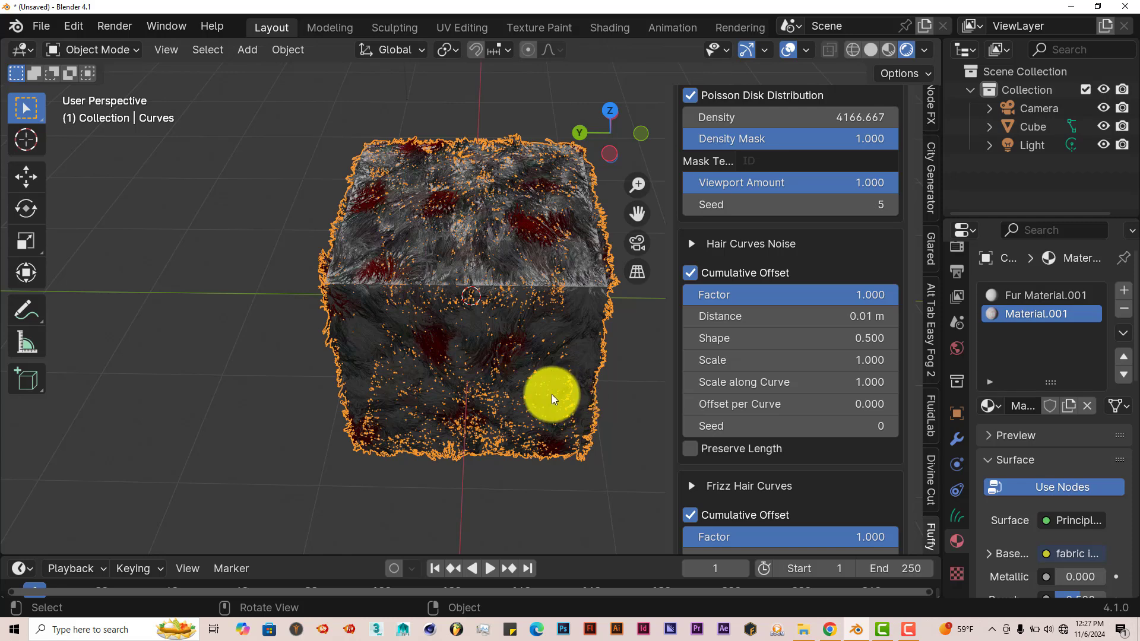
# Start a new General file without saving, then delete its default cube
pyautogui.click(43, 27)
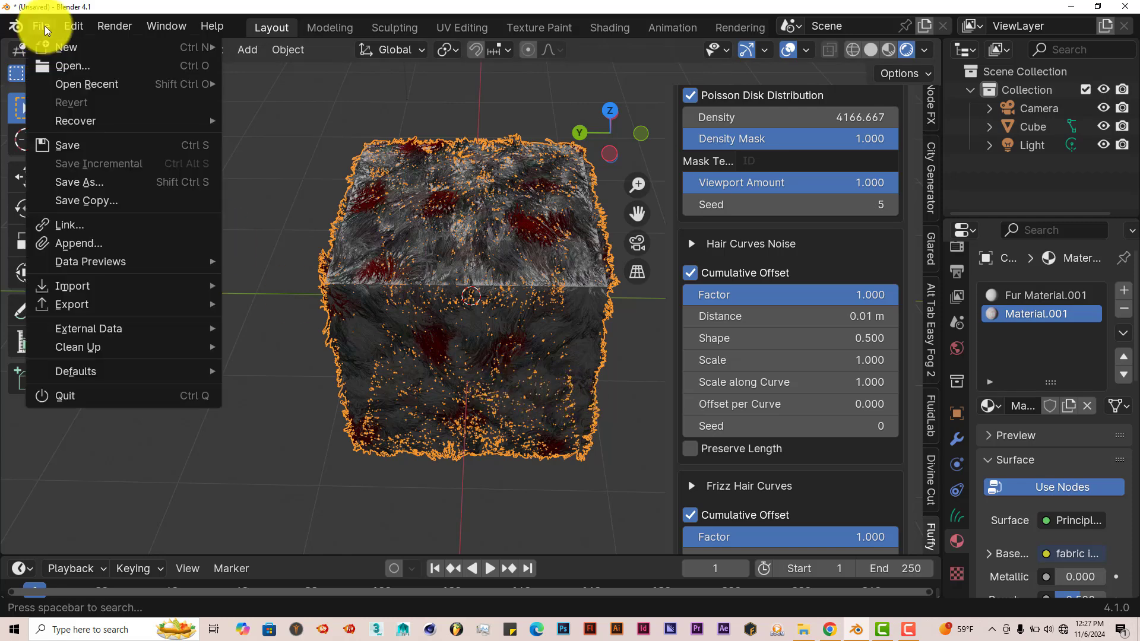
pyautogui.moveTo(65, 48)
pyautogui.click(243, 46)
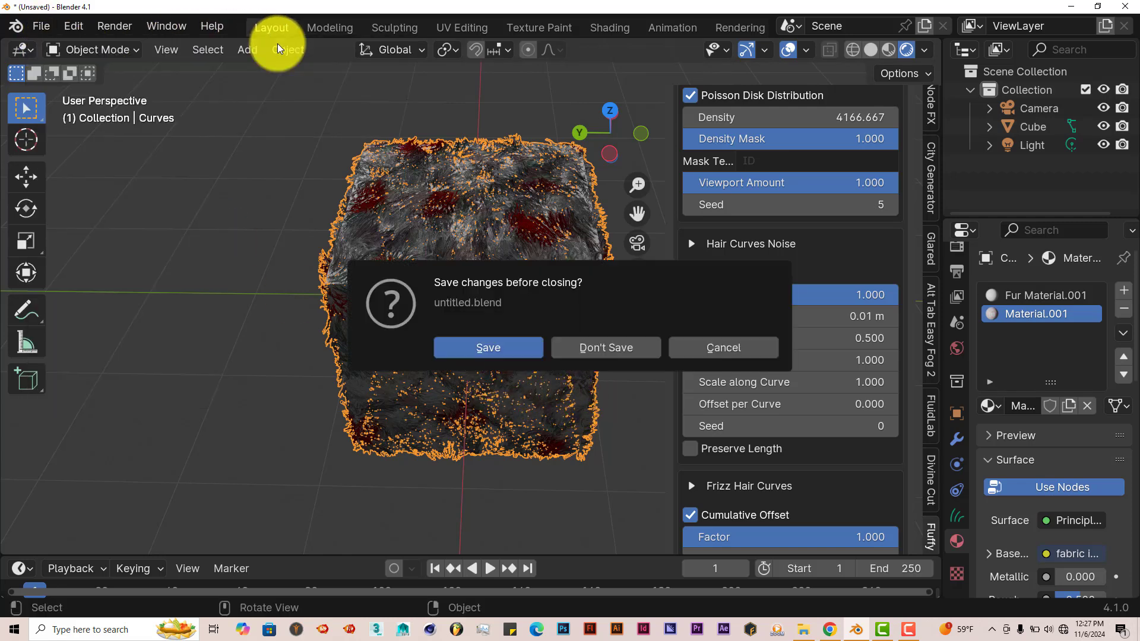
pyautogui.click(614, 348)
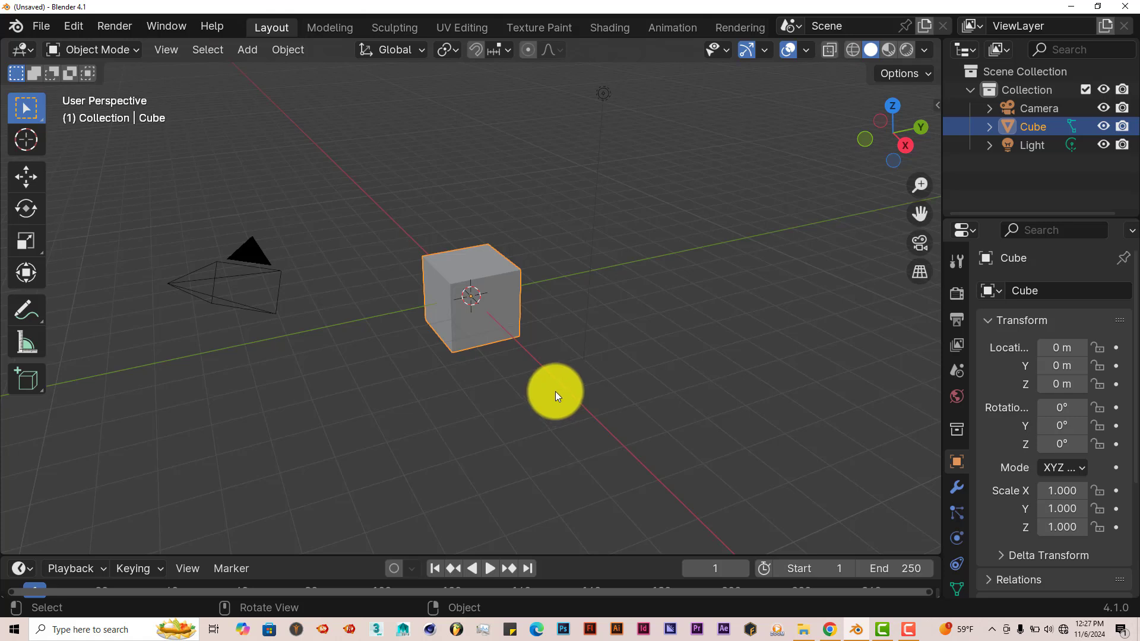
pyautogui.press('Delete')
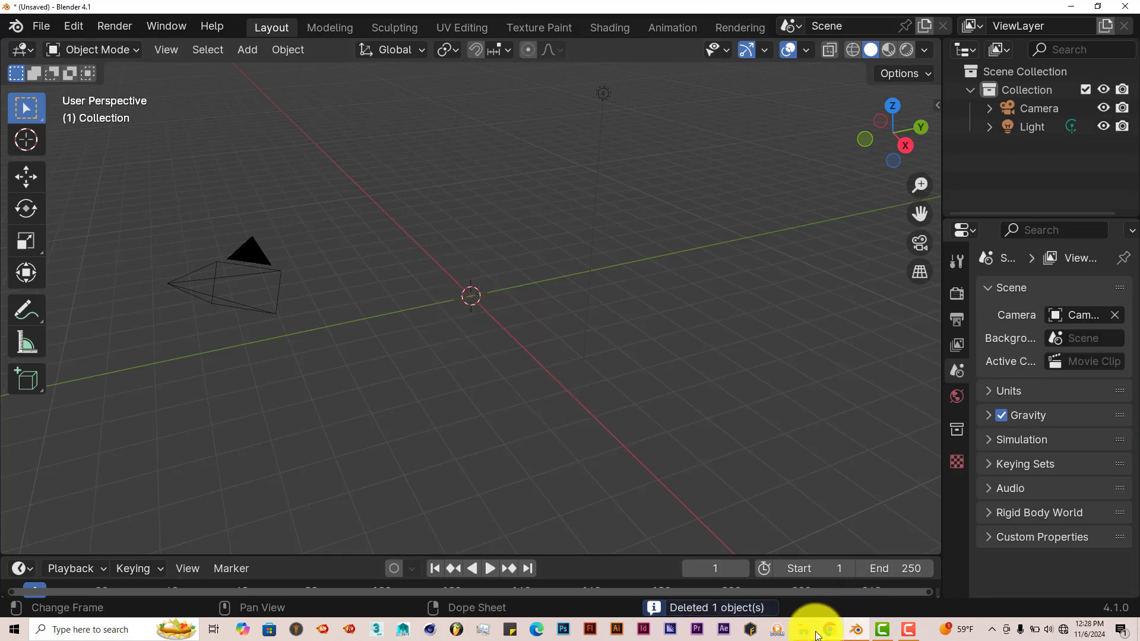
# Copy the fox model folder's full path from the File Explorer address bar
pyautogui.moveTo(805, 628)
pyautogui.click(814, 597)
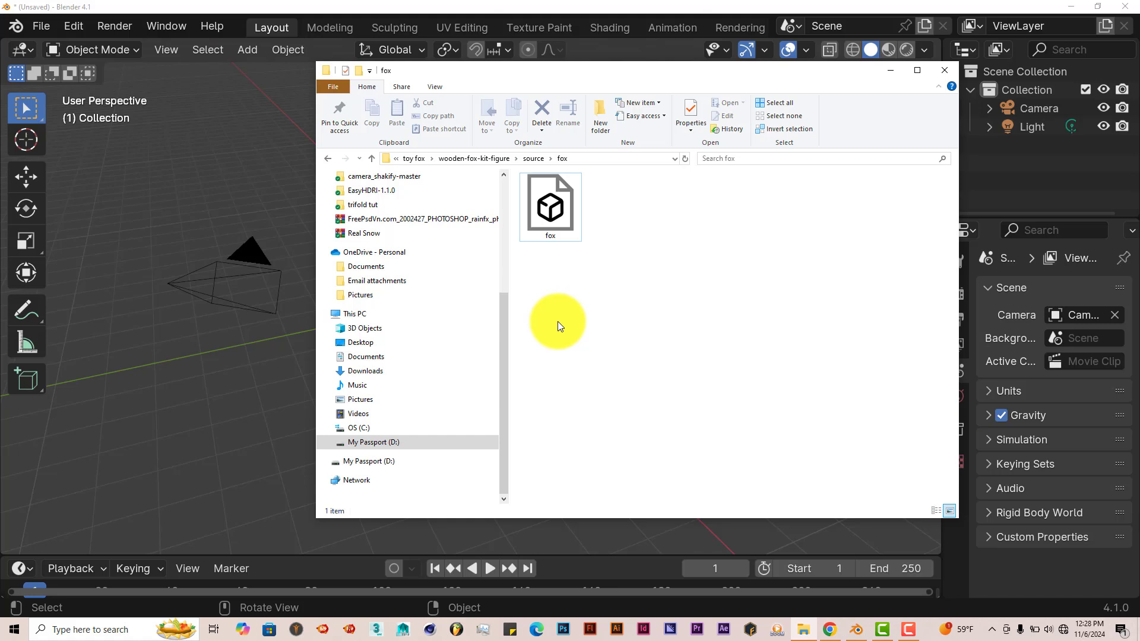
pyautogui.click(592, 161)
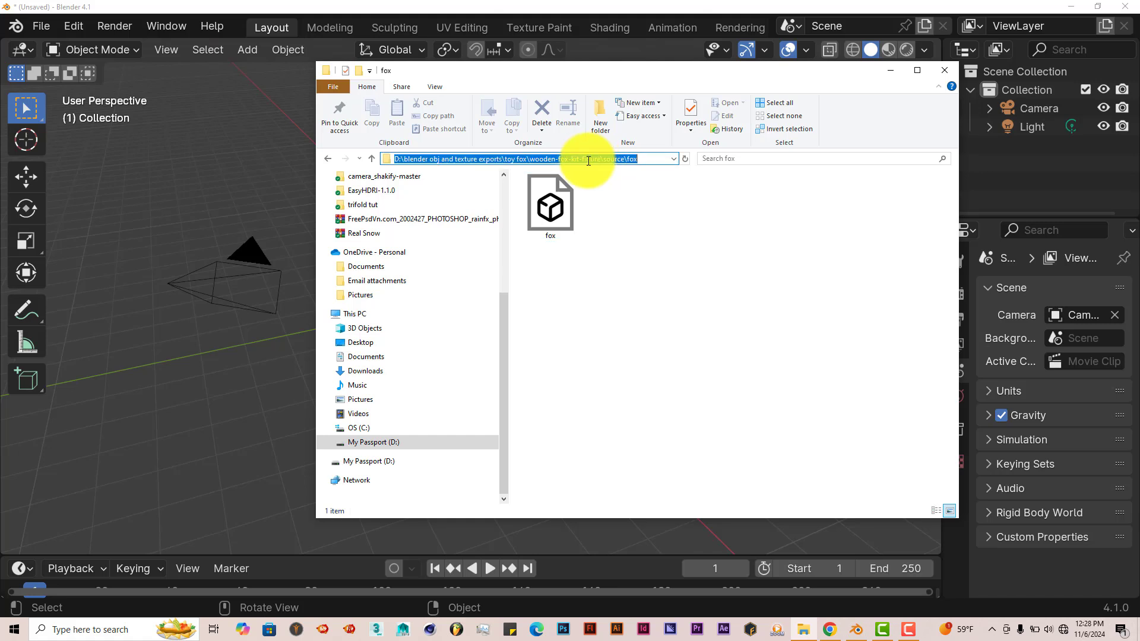
pyautogui.rightClick(589, 161)
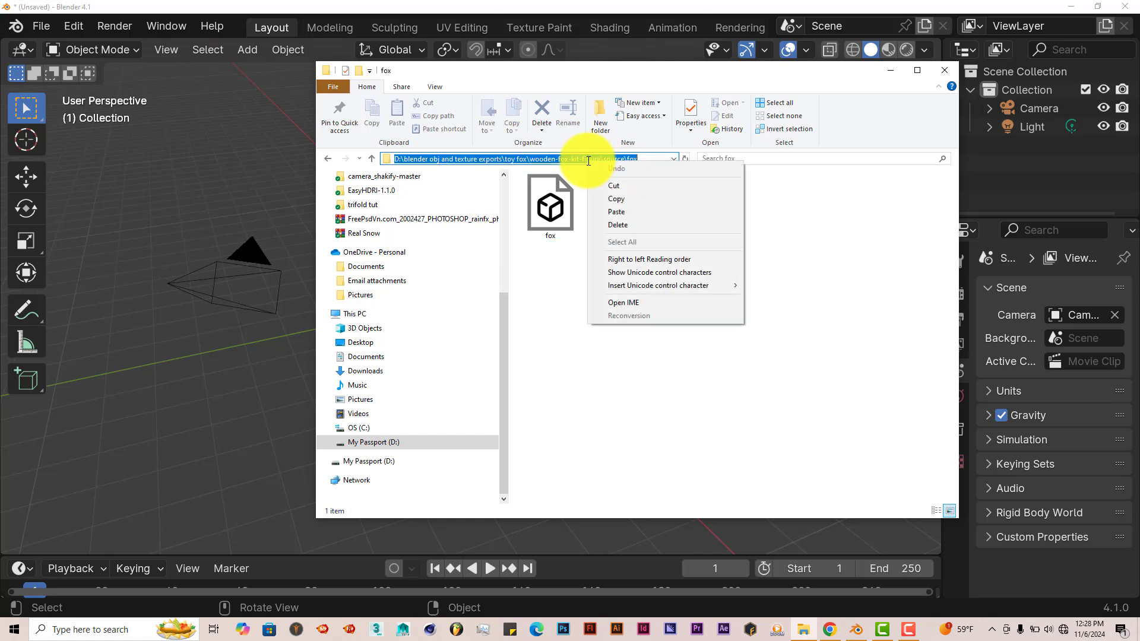
pyautogui.click(606, 201)
# In the Wavefront (.obj) importer, go to the pasted fox folder path and select fox.obj
pyautogui.click(890, 73)
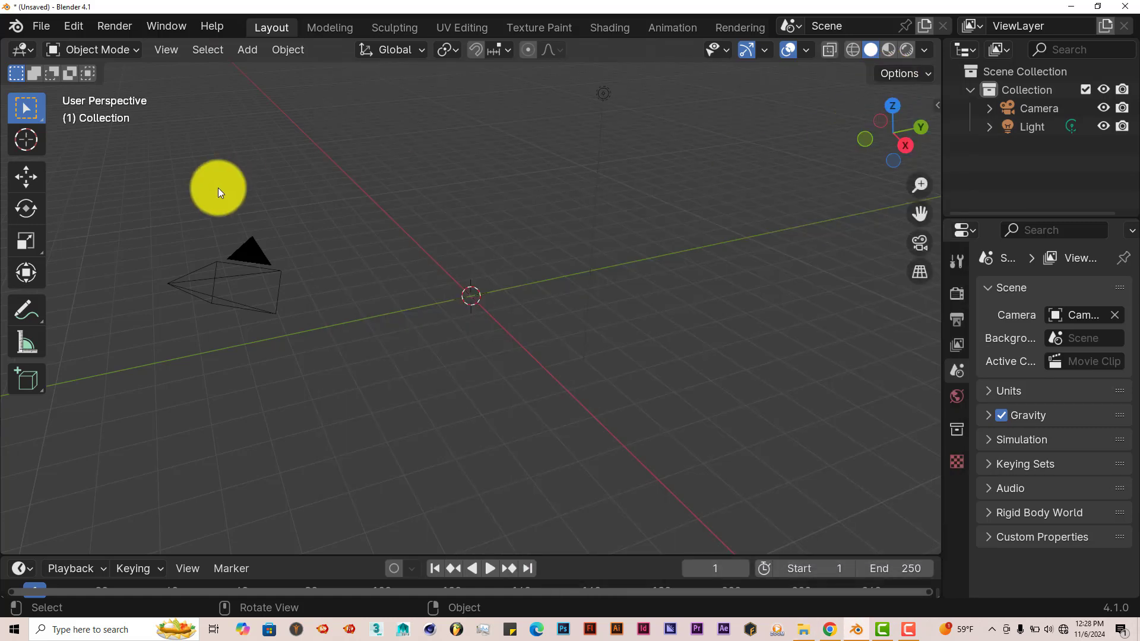
pyautogui.click(44, 29)
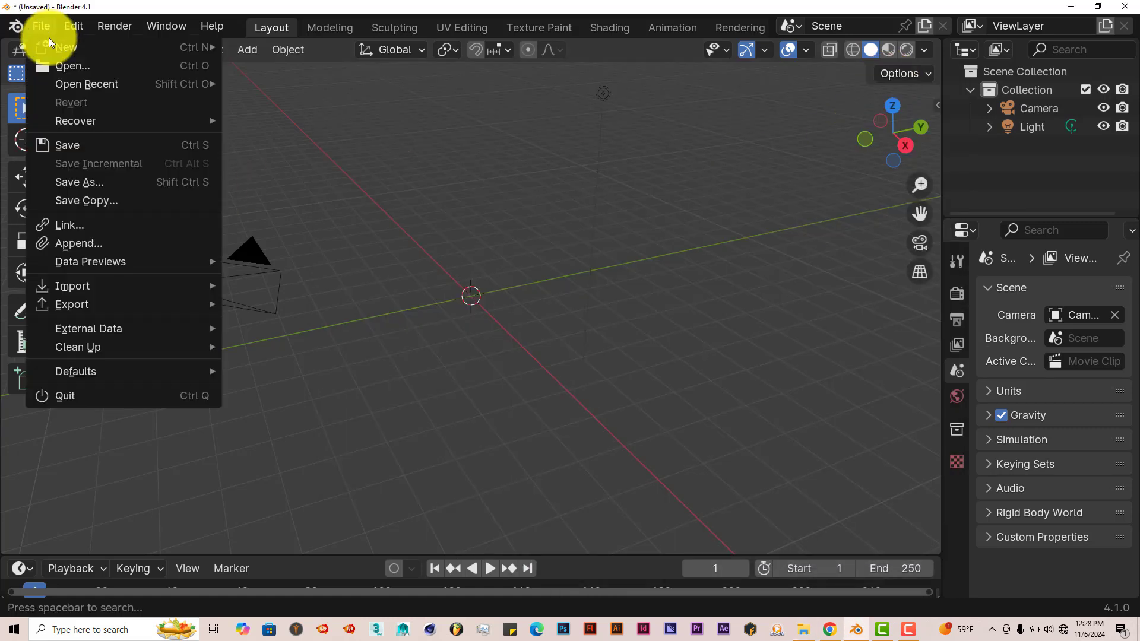
pyautogui.moveTo(115, 283)
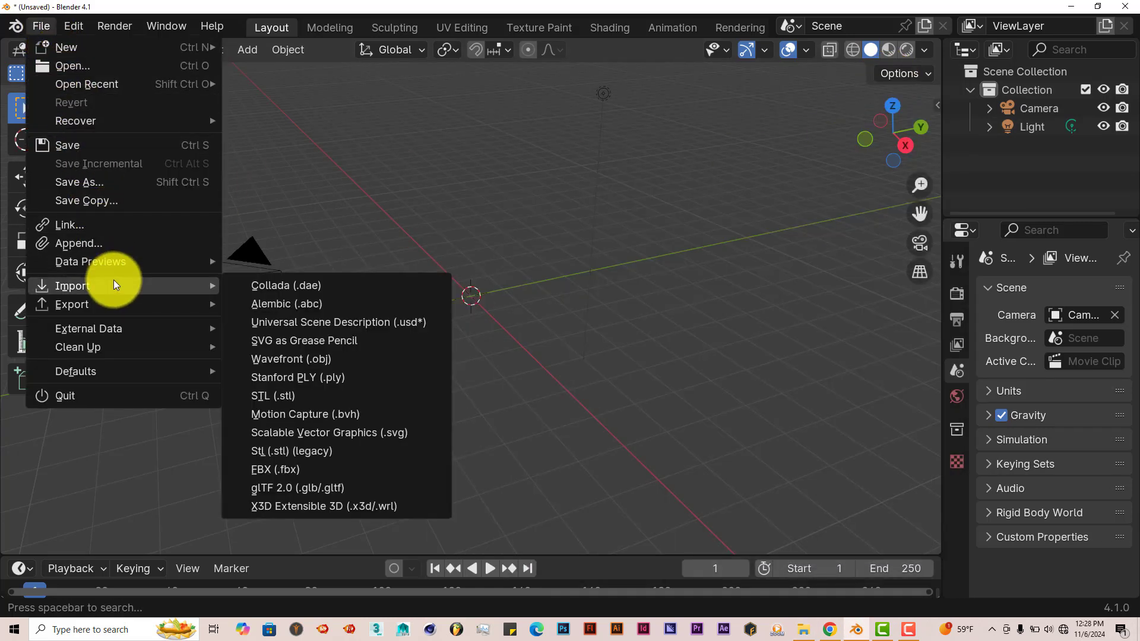
pyautogui.click(308, 355)
pyautogui.click(611, 116)
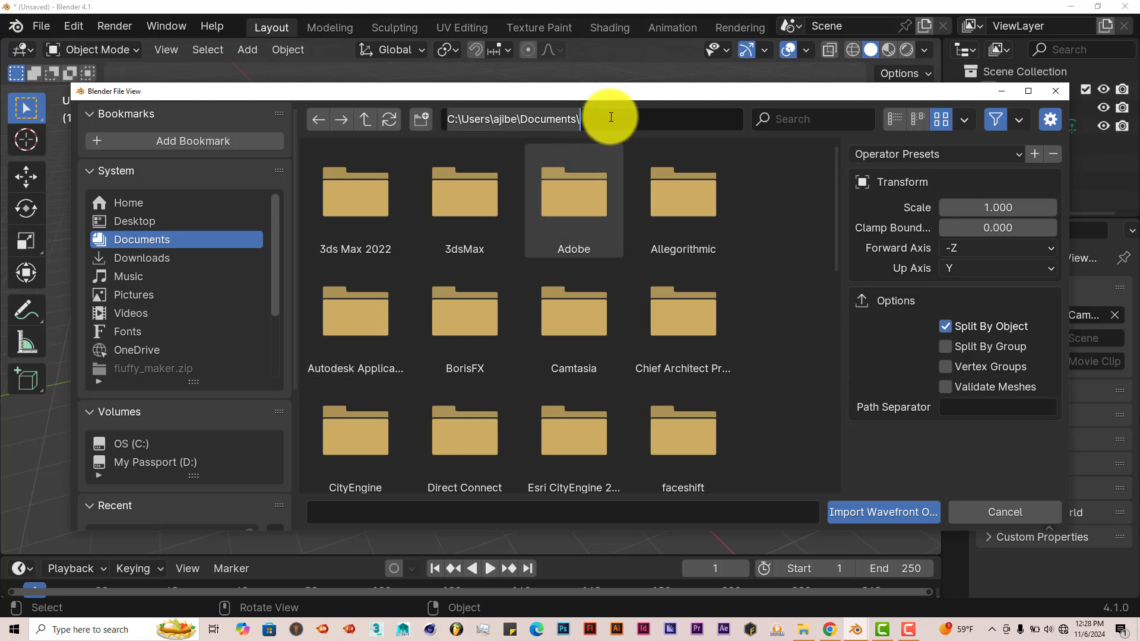
pyautogui.hotkey('ctrl', 'v')
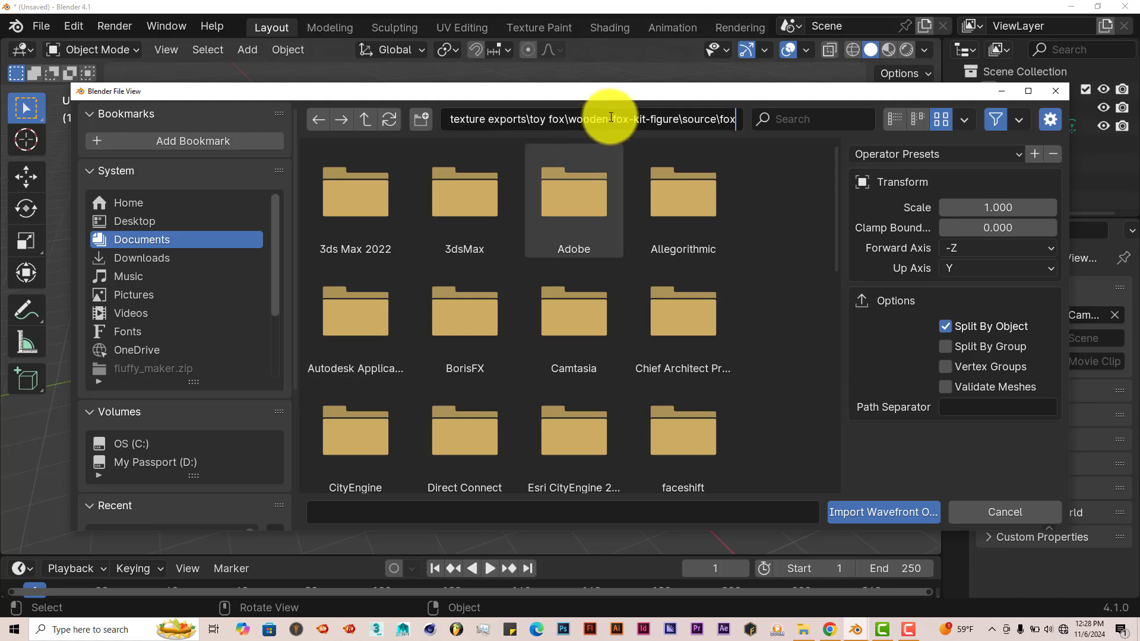
pyautogui.press('Return')
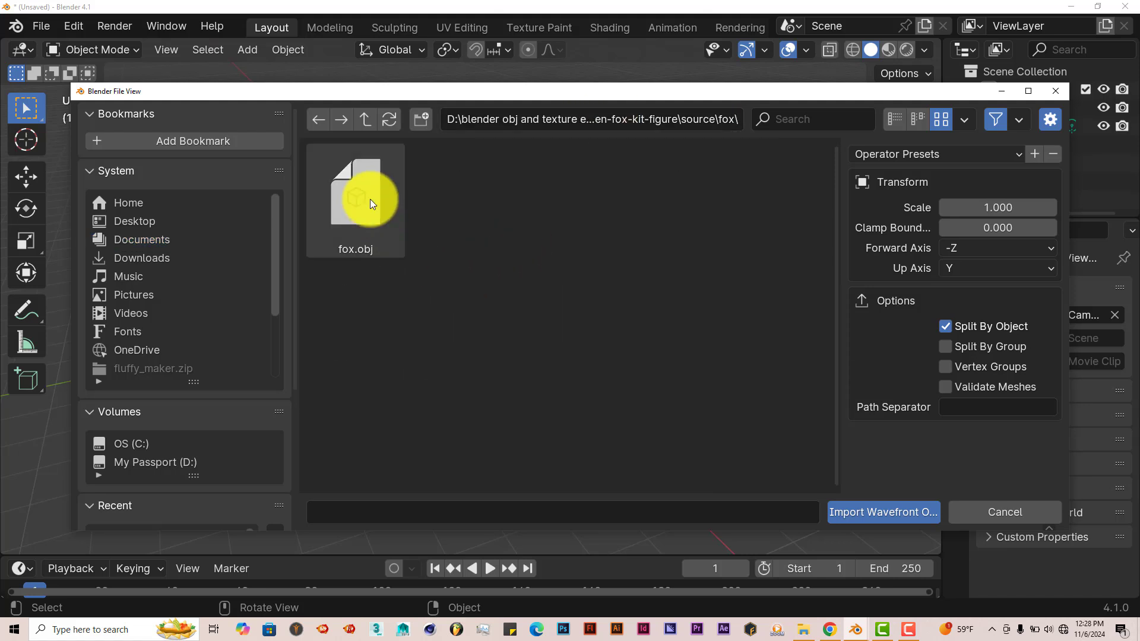
pyautogui.click(368, 198)
# Import fox.obj and orbit to view the fox from the side
pyautogui.click(855, 510)
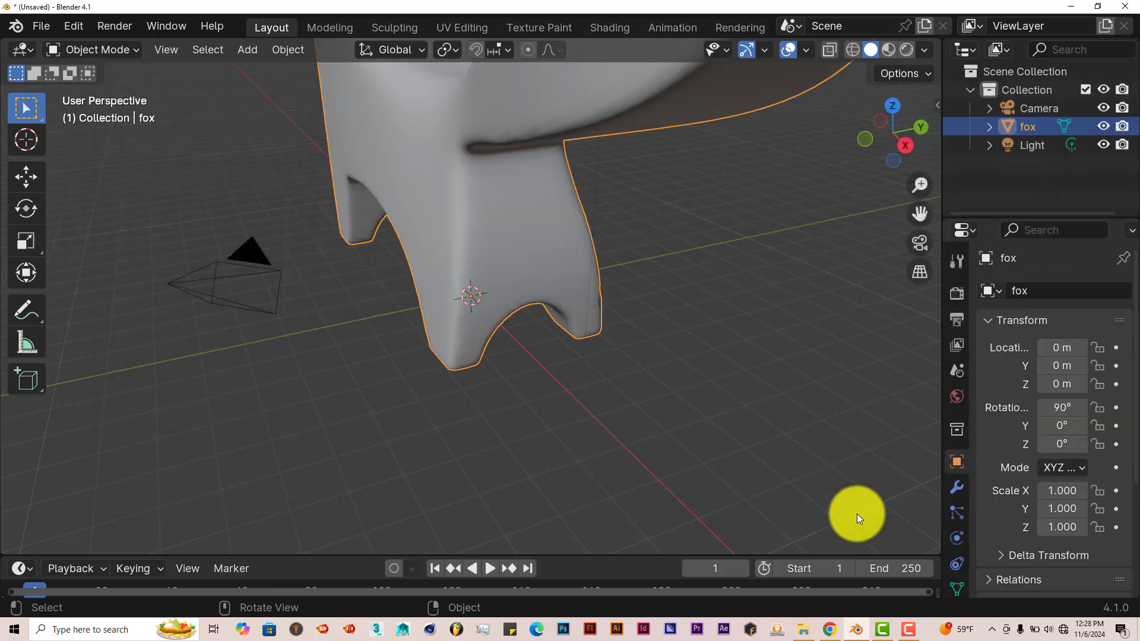
pyautogui.moveTo(549, 394); pyautogui.dragTo(610, 300, button='middle')
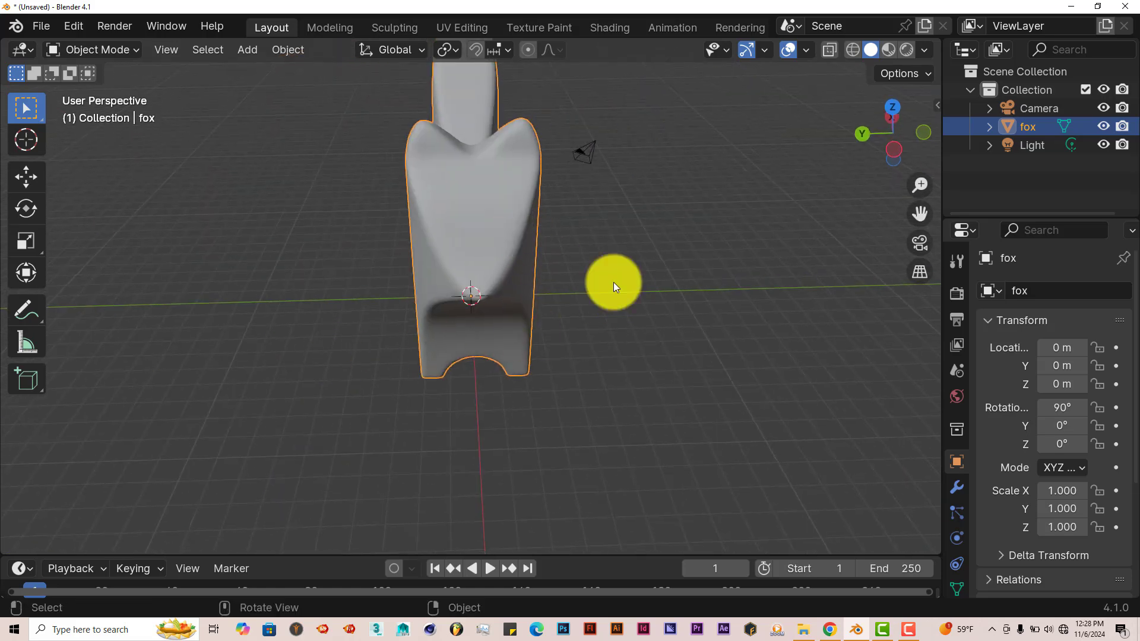
pyautogui.moveTo(728, 330); pyautogui.dragTo(422, 186, button='middle')
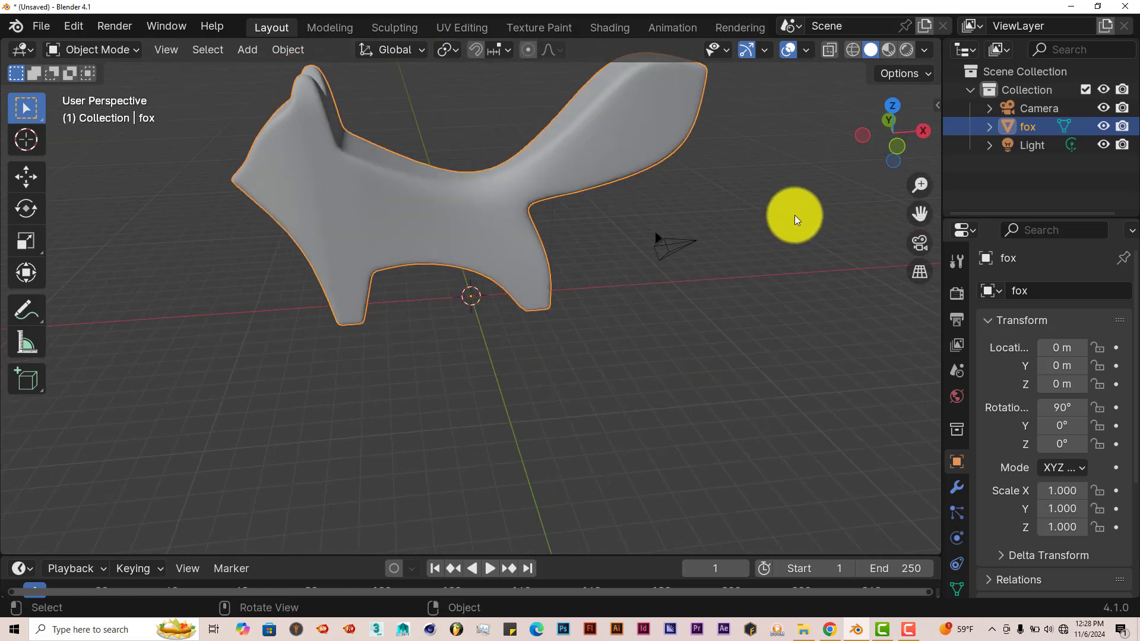
# Open the Fluffy Maker sidebar tools and pick the brown-and-white shaggy fur preset
pyautogui.click(938, 104)
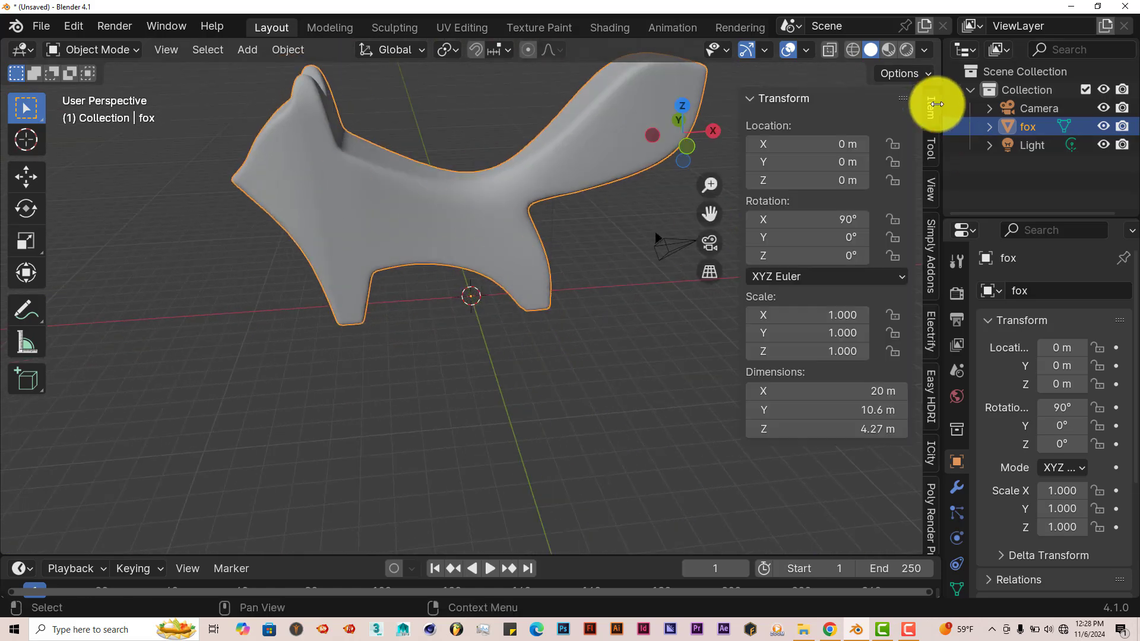
pyautogui.scroll(-8, 924, 490)
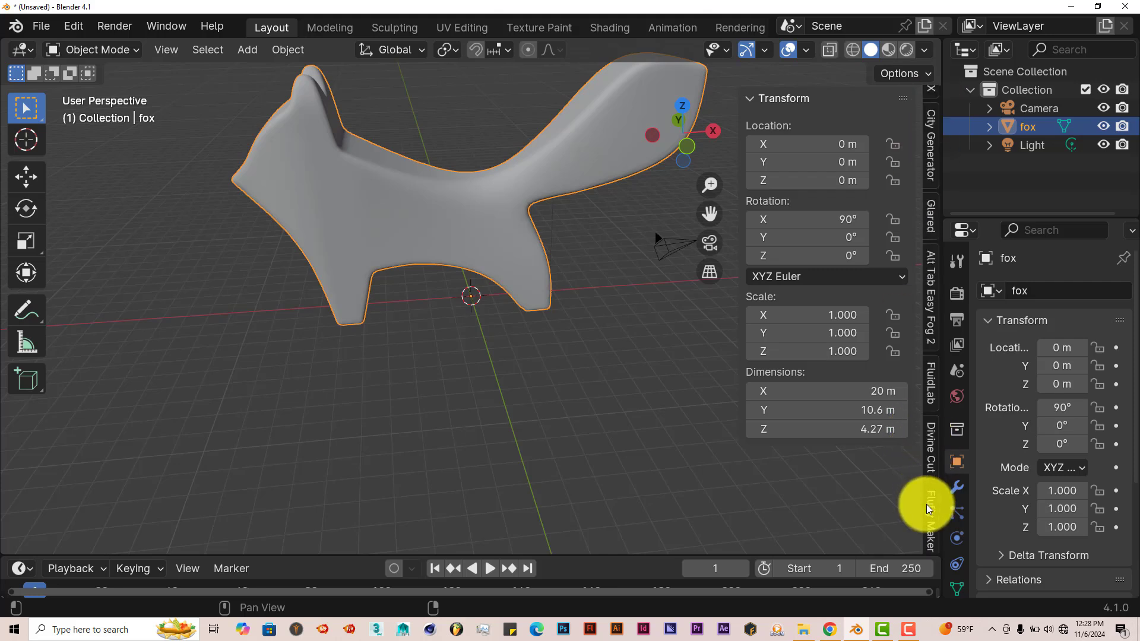
pyautogui.click(929, 515)
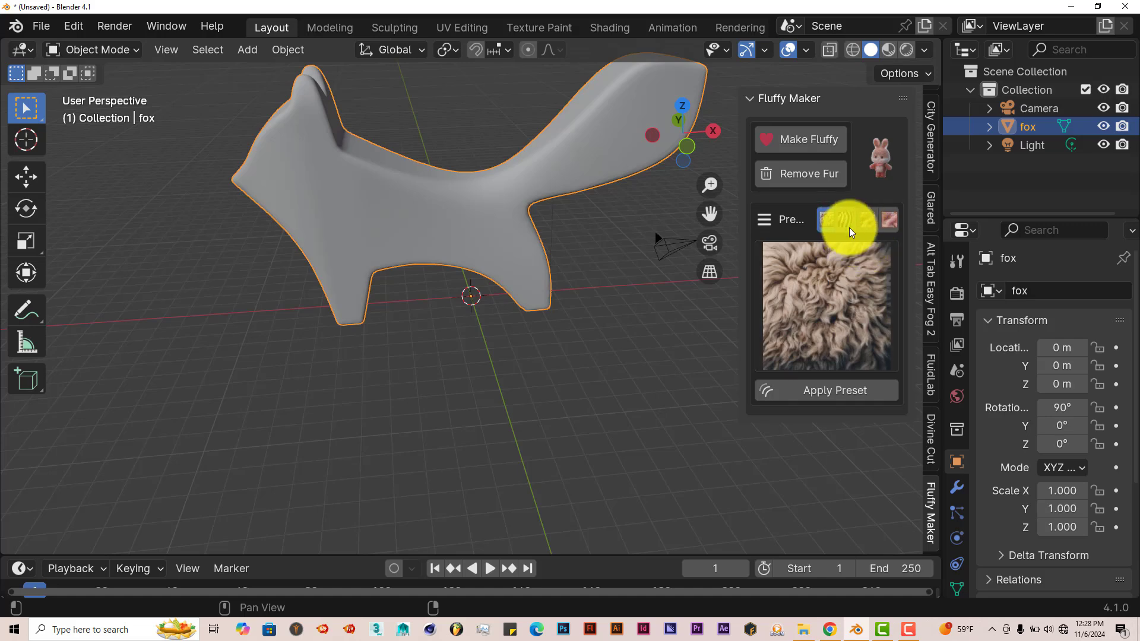
pyautogui.click(867, 221)
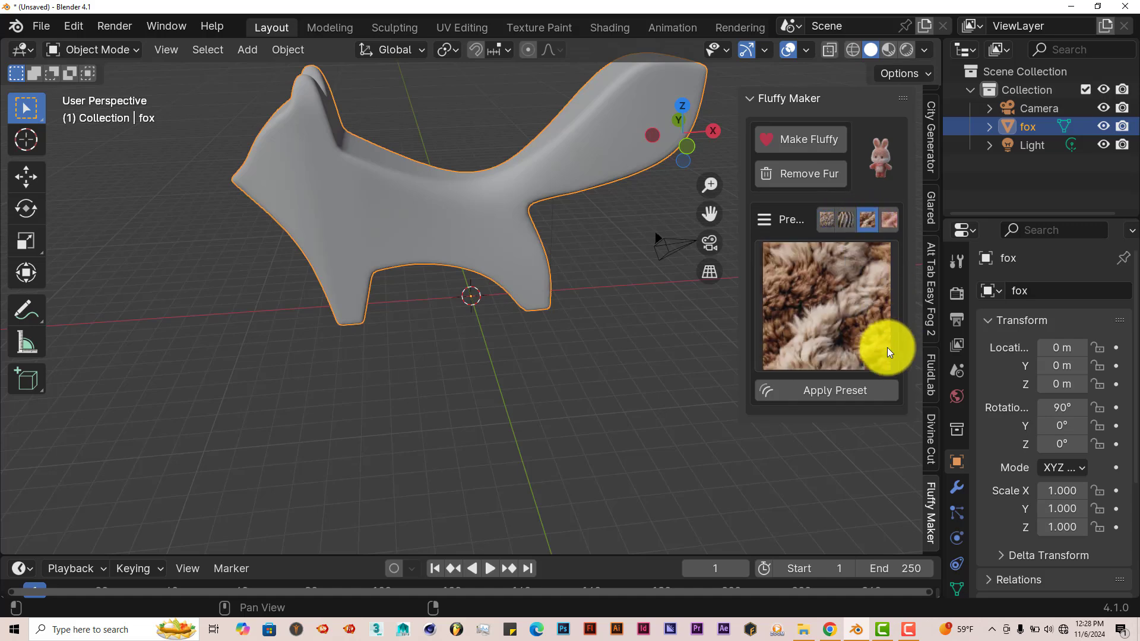
# Apply the brown-and-cream shaggy fur preset to the fox and inspect the fur from several angles
pyautogui.click(826, 390)
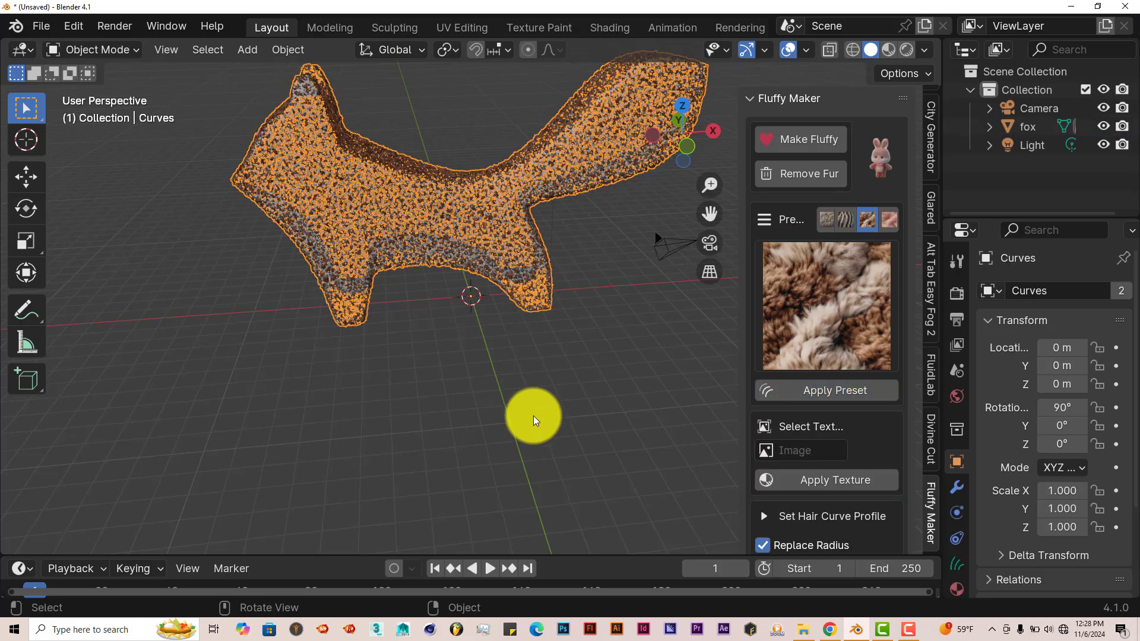
pyautogui.moveTo(534, 416)
pyautogui.mouseDown(button='middle')
pyautogui.moveTo(584, 452)
pyautogui.moveTo(654, 435)
pyautogui.moveTo(532, 406)
pyautogui.mouseUp(button='middle')
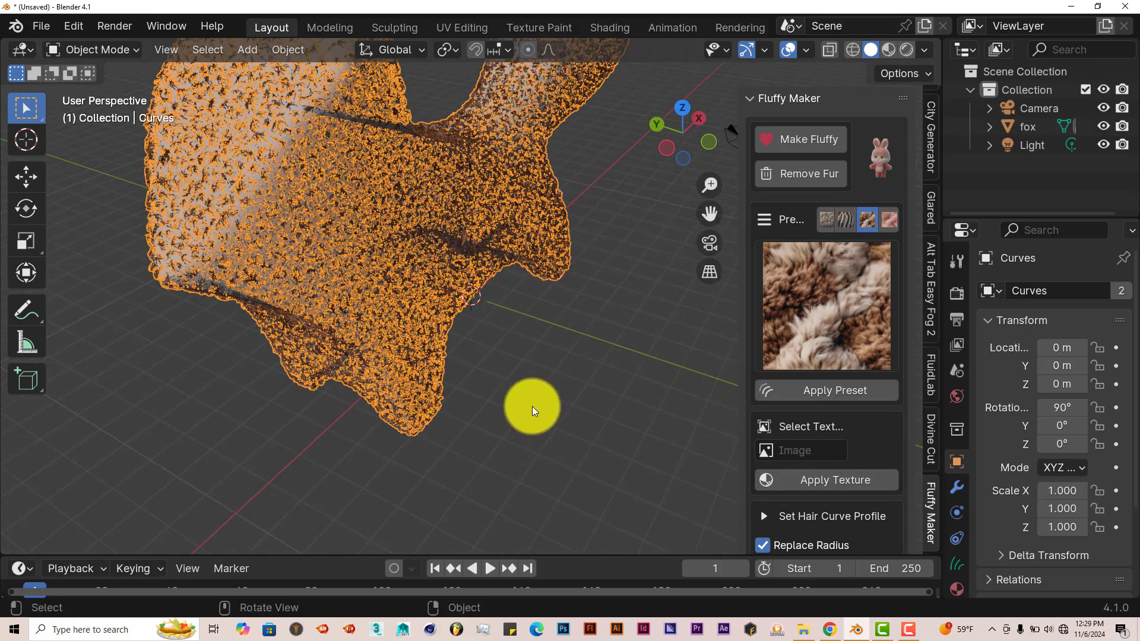
pyautogui.moveTo(532, 407); pyautogui.dragTo(419, 392, button='middle')
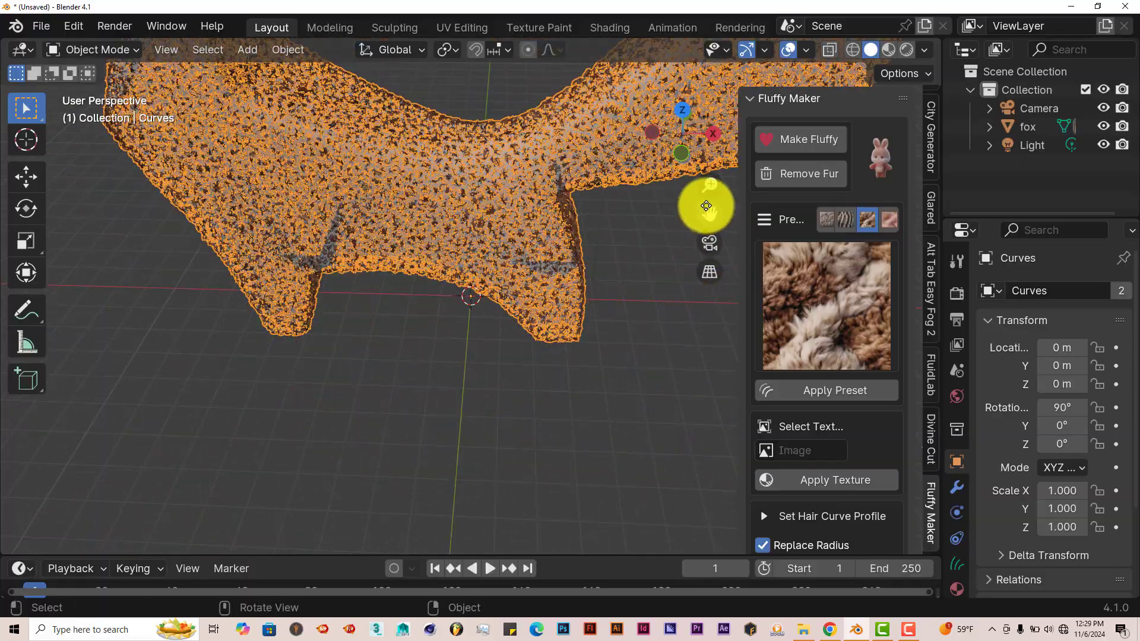
pyautogui.moveTo(709, 206); pyautogui.dragTo(708, 215)
pyautogui.moveTo(707, 215); pyautogui.dragTo(386, 340, button='middle')
pyautogui.scroll(3, 386, 339)
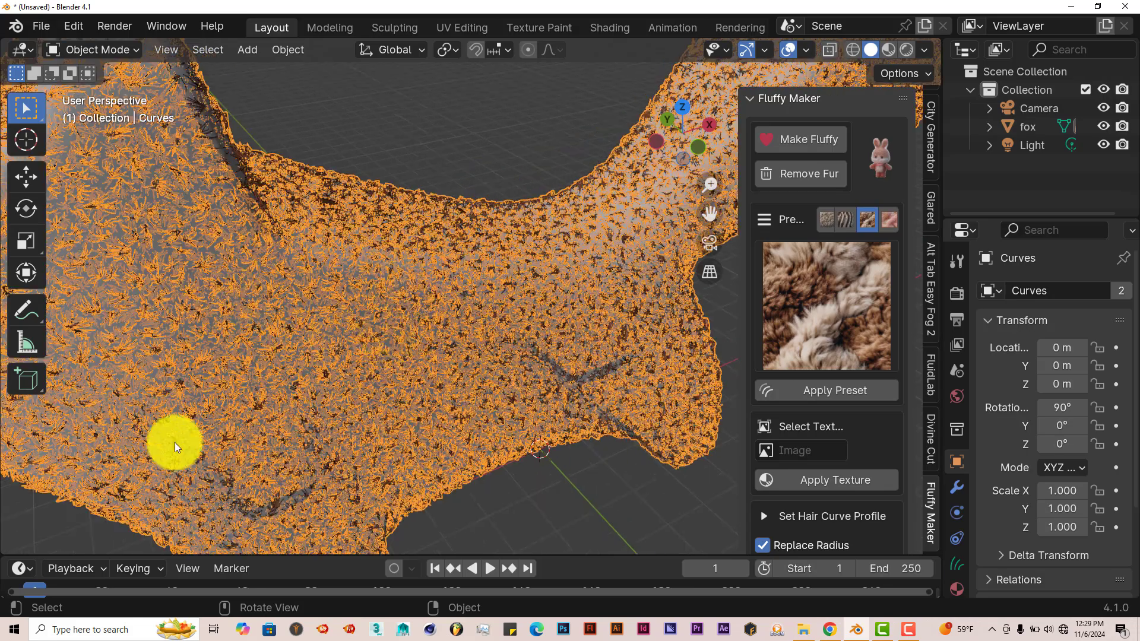
pyautogui.scroll(-4, 361, 304)
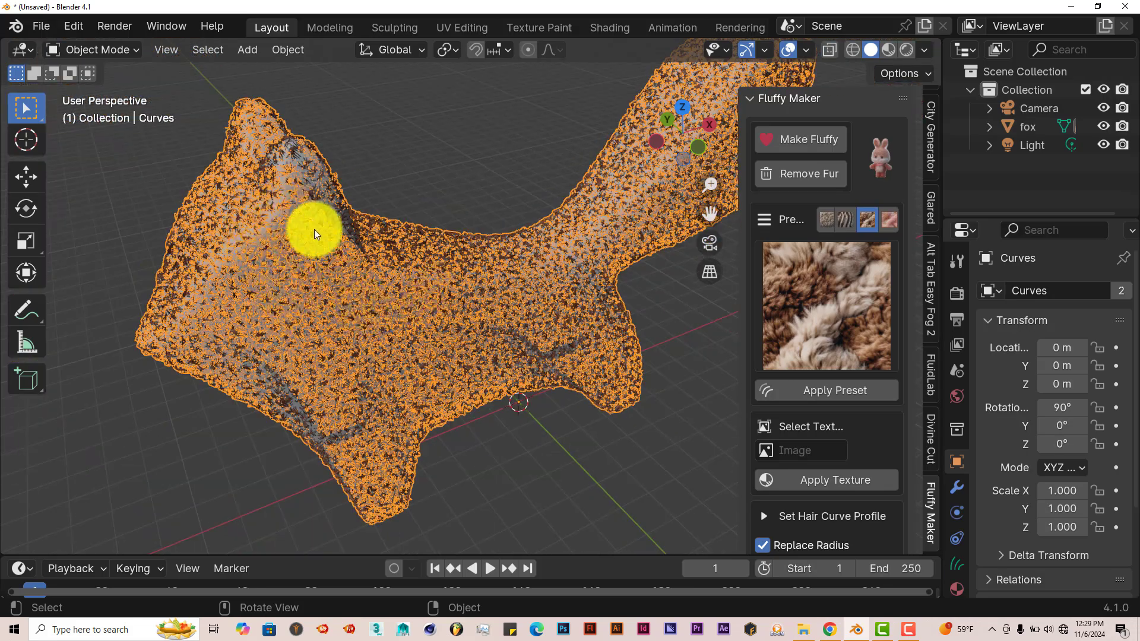
pyautogui.moveTo(403, 289); pyautogui.dragTo(373, 304, button='middle')
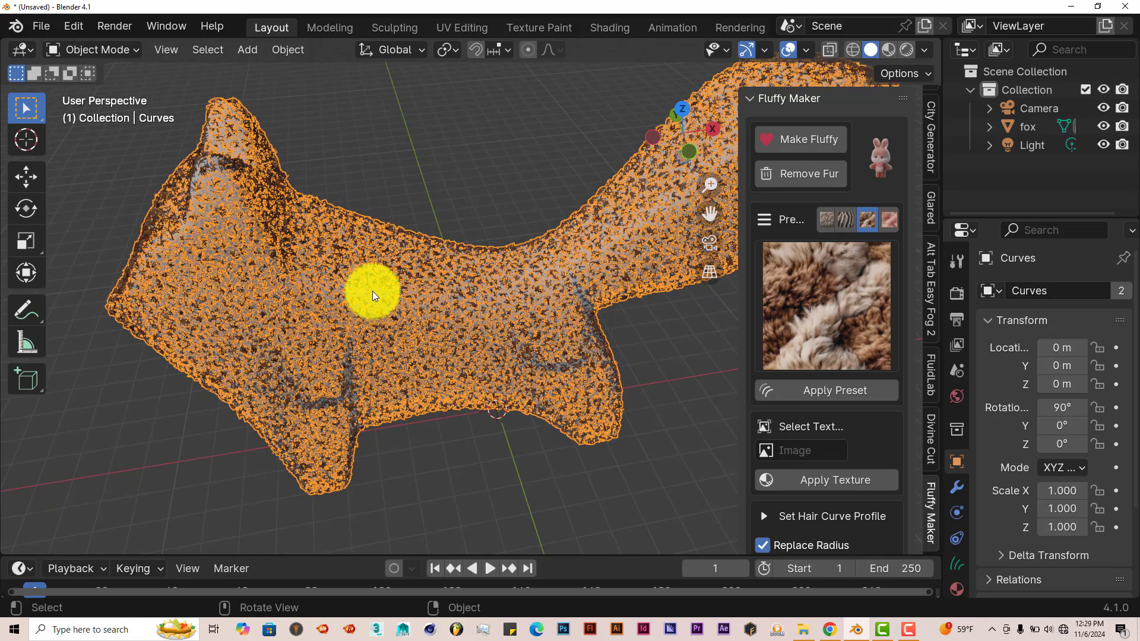
pyautogui.moveTo(370, 356); pyautogui.dragTo(361, 326, button='middle')
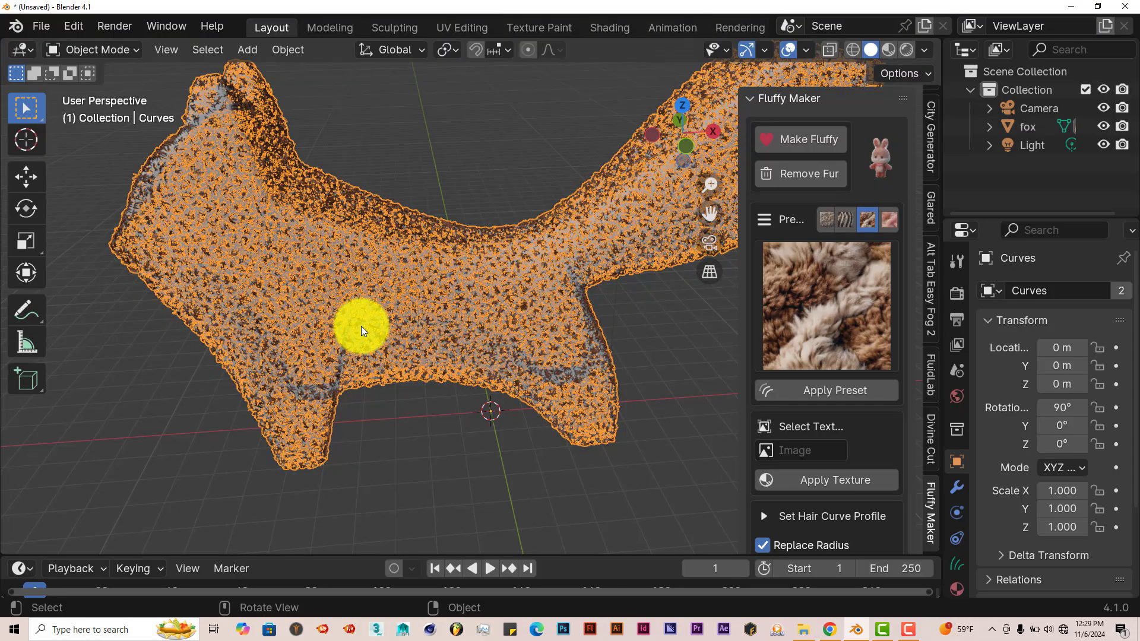
pyautogui.moveTo(362, 341); pyautogui.dragTo(421, 371, button='middle')
pyautogui.scroll(5, 421, 372)
pyautogui.scroll(-5, 366, 327)
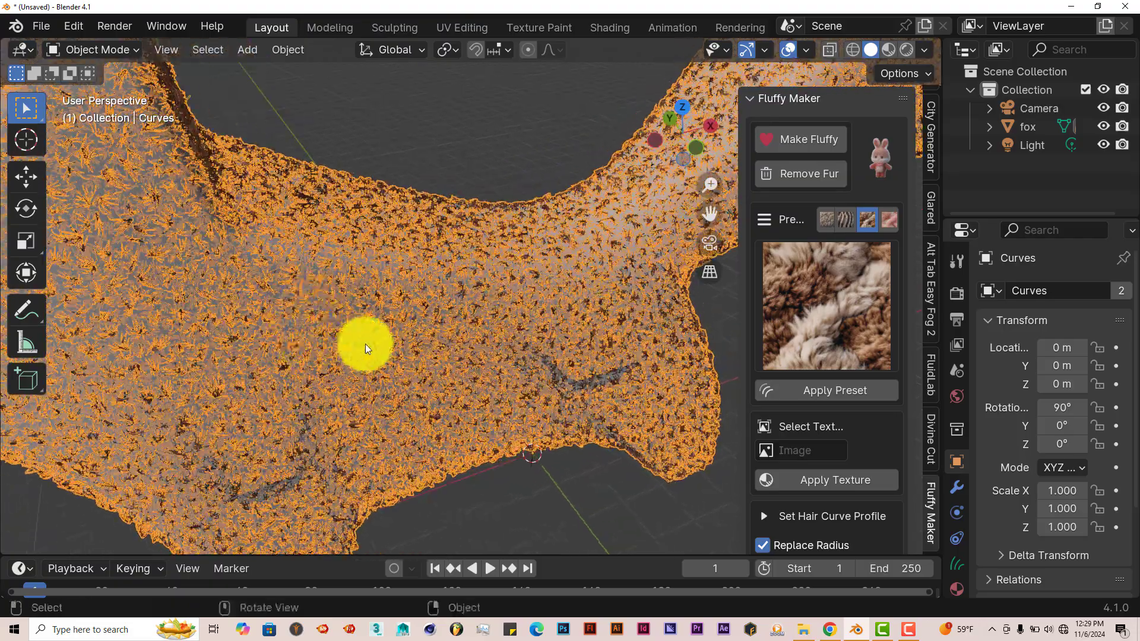
pyautogui.moveTo(361, 346); pyautogui.dragTo(408, 325, button='middle')
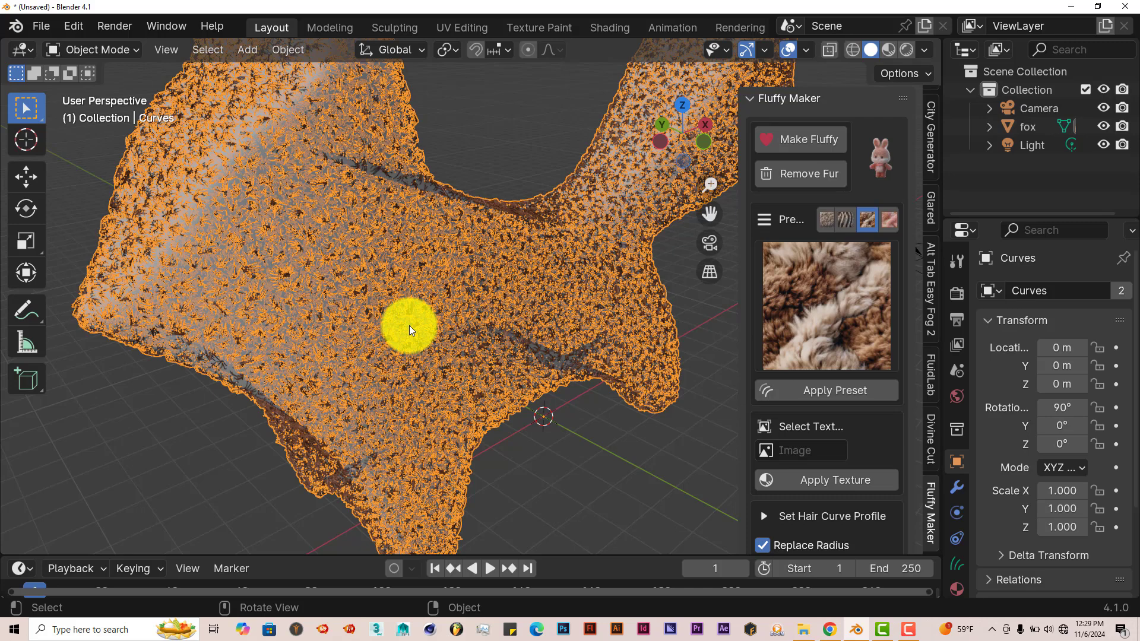
pyautogui.scroll(-3, 389, 317)
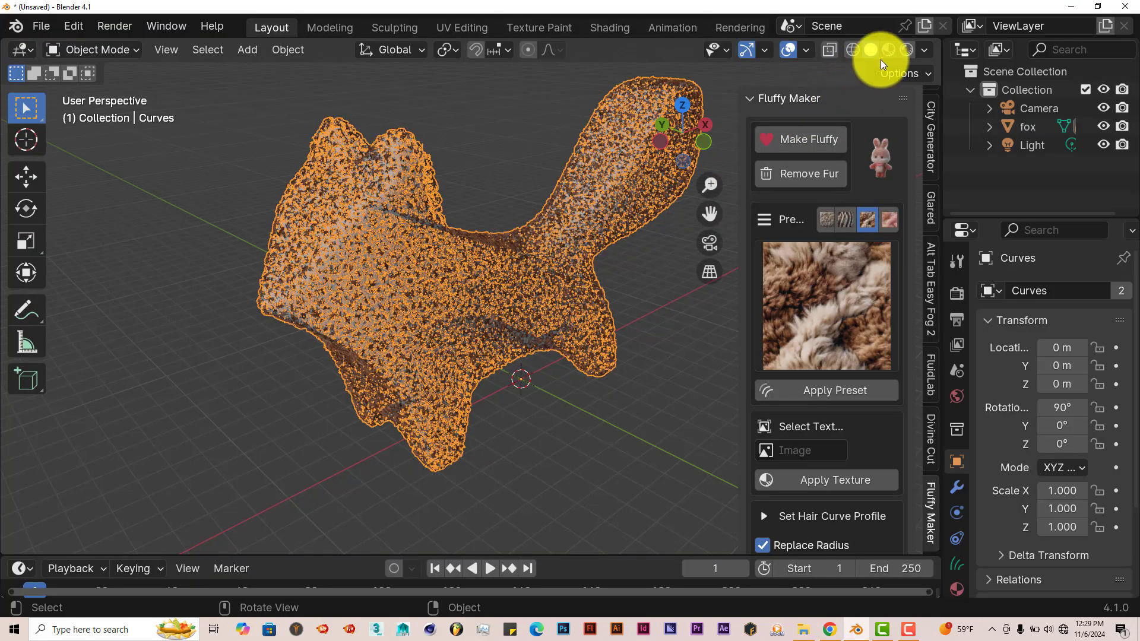
# Switch the viewport to Rendered shading and check the fox's fur from several sides
pyautogui.click(907, 50)
pyautogui.moveTo(564, 385); pyautogui.dragTo(518, 415, button='middle')
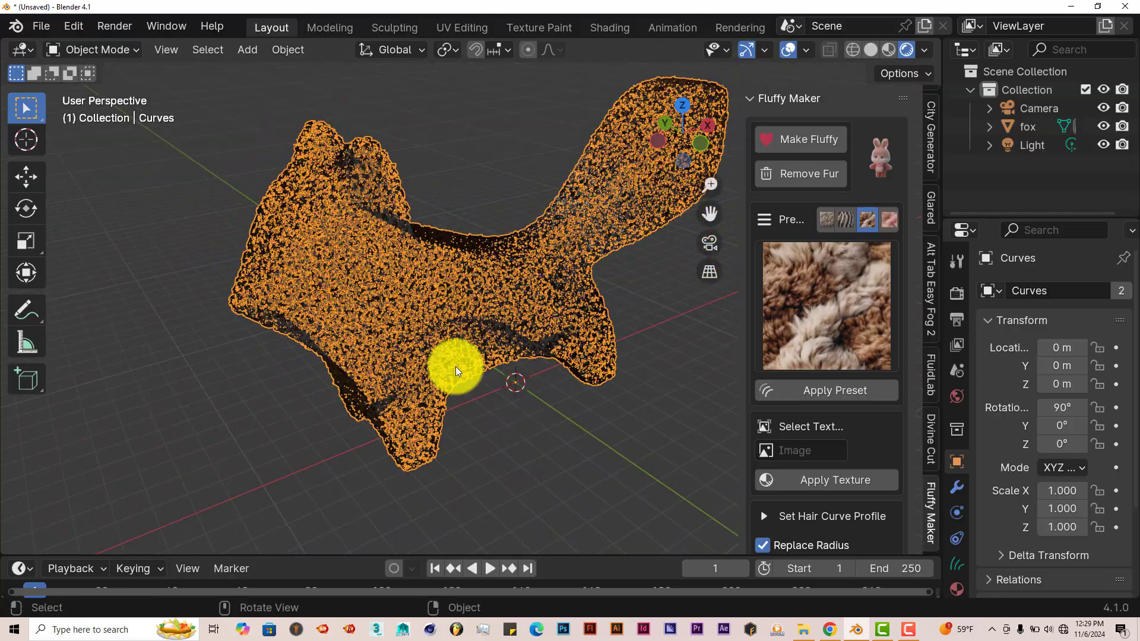
pyautogui.moveTo(455, 367); pyautogui.dragTo(378, 373, button='middle')
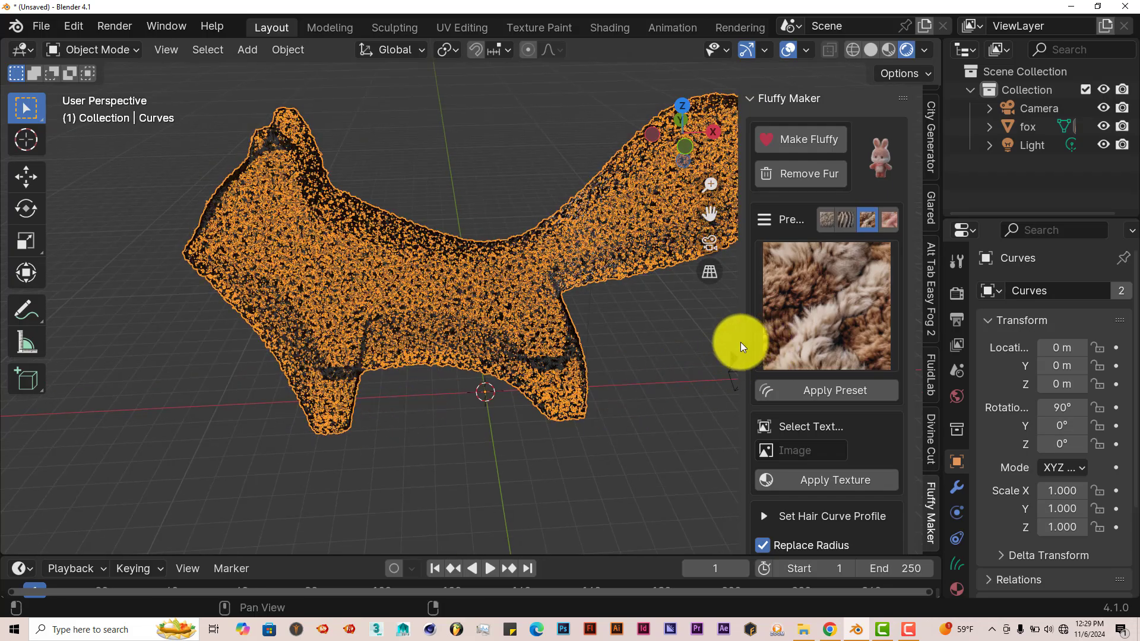
pyautogui.moveTo(726, 344); pyautogui.dragTo(633, 350, button='middle')
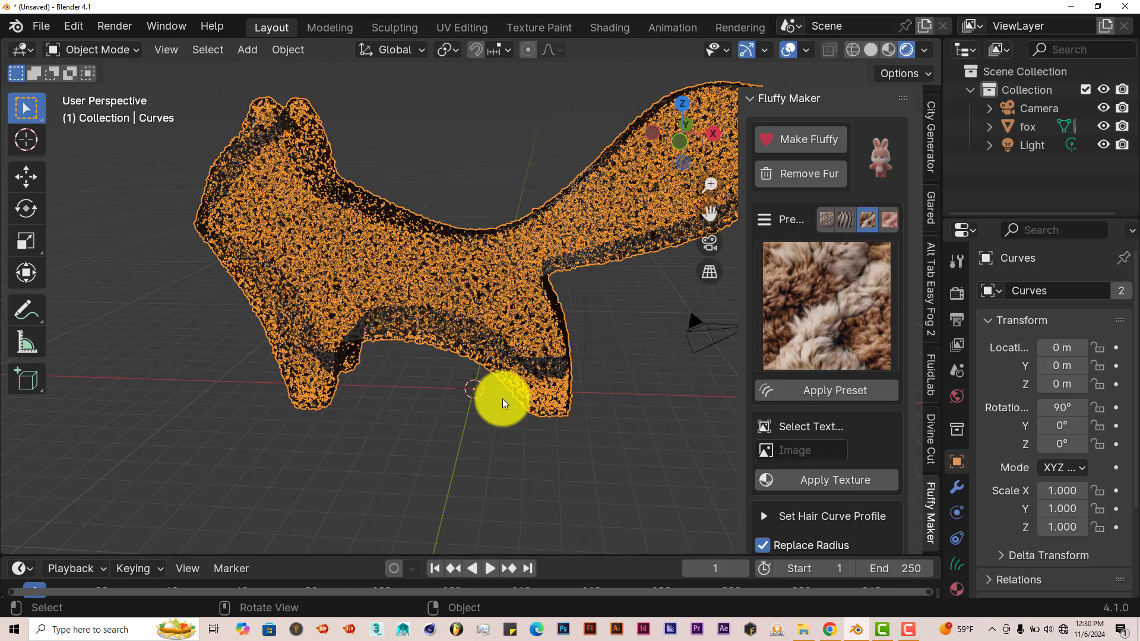
pyautogui.moveTo(503, 399)
pyautogui.mouseDown(button='middle')
pyautogui.moveTo(488, 375)
pyautogui.moveTo(515, 405)
pyautogui.mouseUp(button='middle')
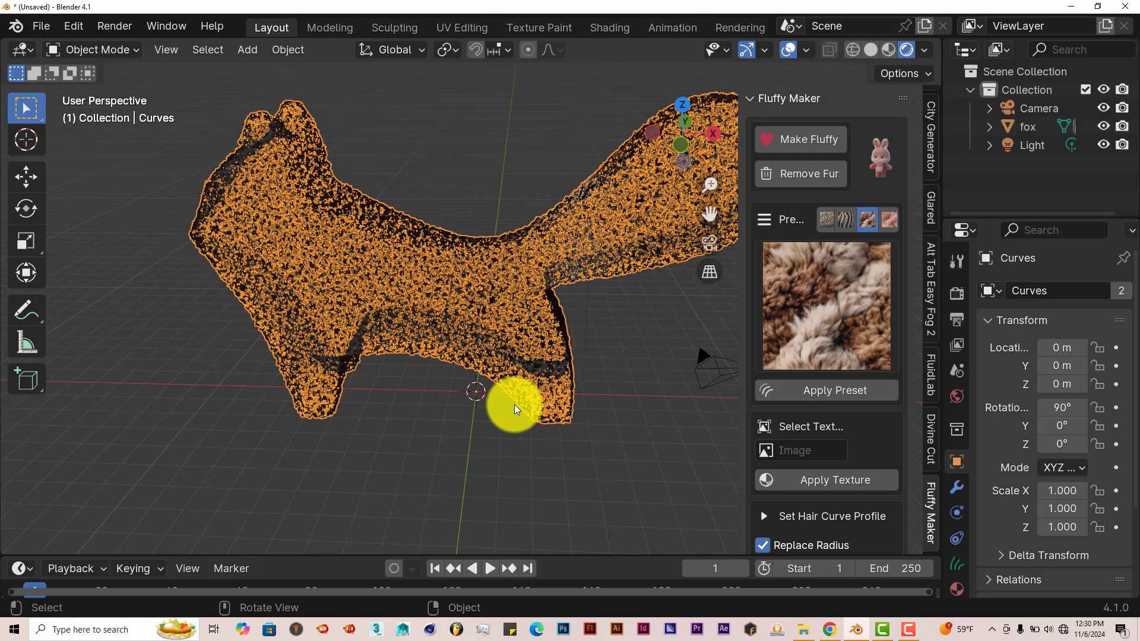